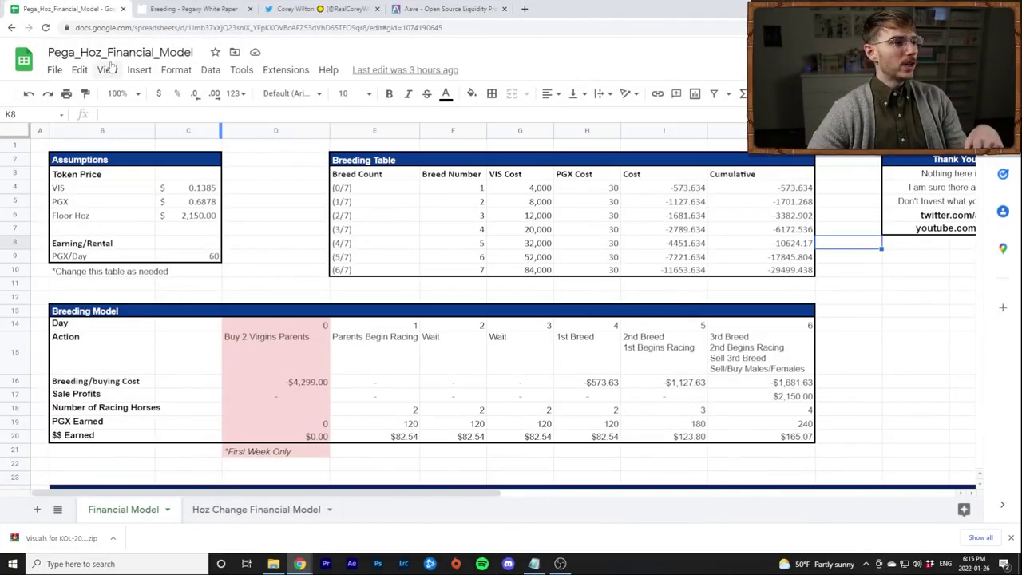
# Step: Look through the copy and download options available for the Pega_Hoz_Financial_Model spreadsheet
pyautogui.click(54, 70)
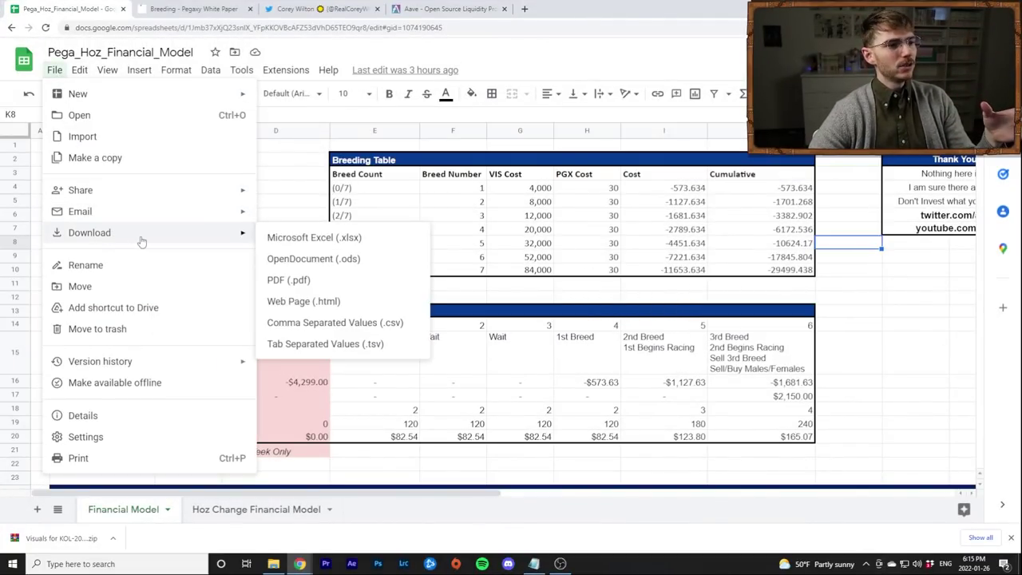
pyautogui.click(295, 177)
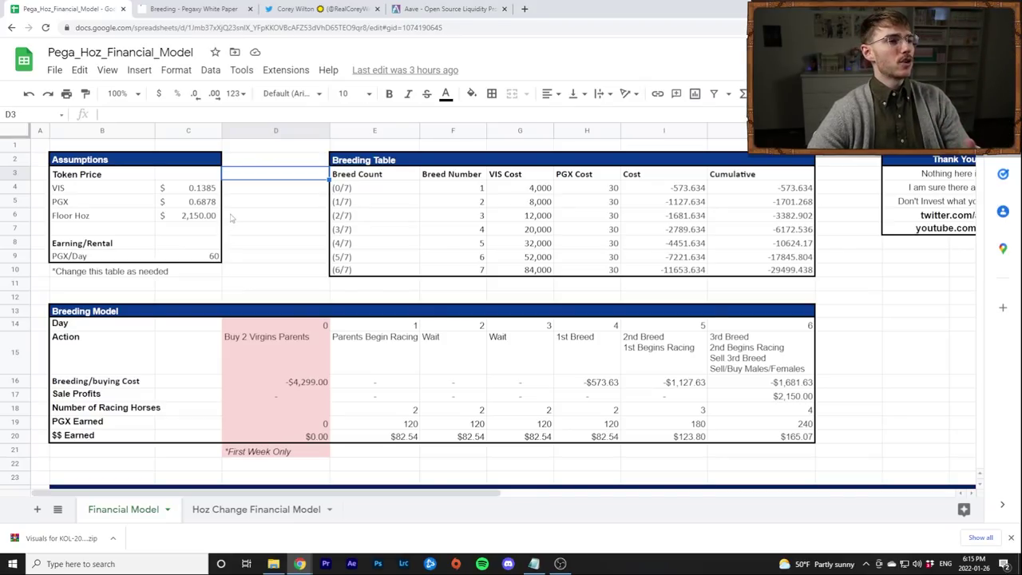
# Step: Review the breeding cost, bloodline and breed type tables on the Breeding page of the Pegaxy White Paper
pyautogui.click(172, 10)
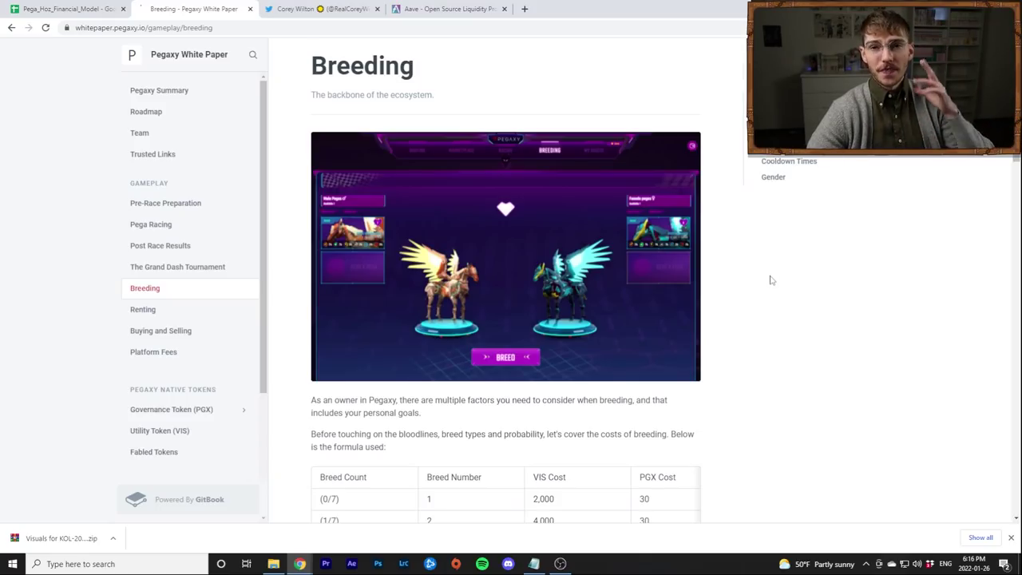
pyautogui.scroll(-3, 770, 280)
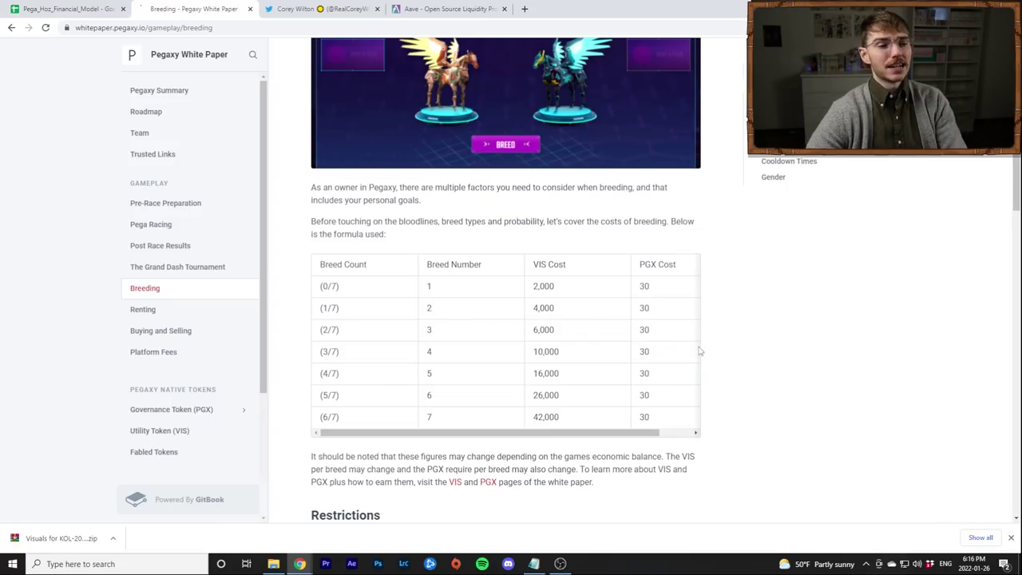
pyautogui.scroll(-3, 735, 338)
pyautogui.scroll(-3, 811, 341)
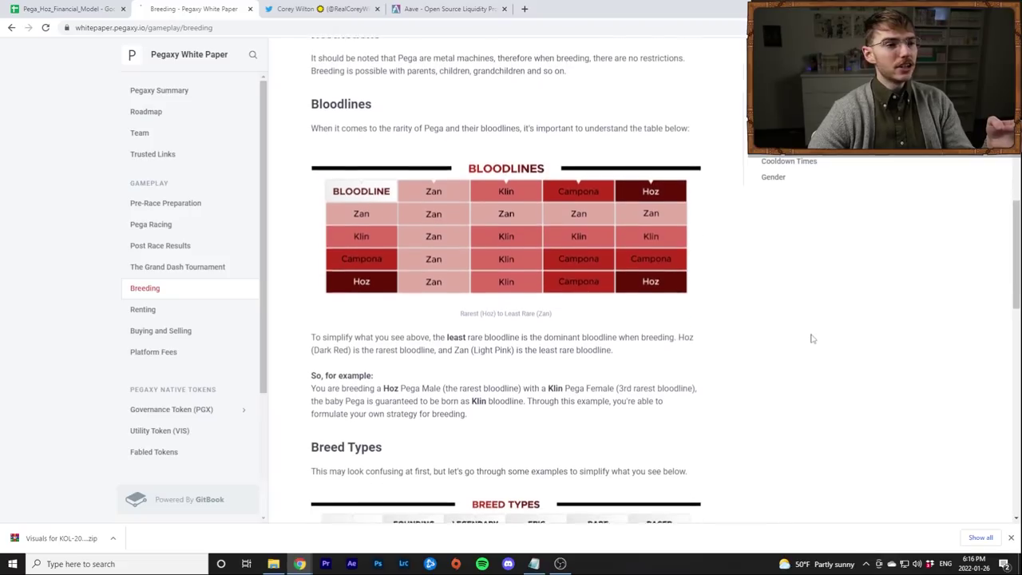
pyautogui.scroll(-3, 741, 266)
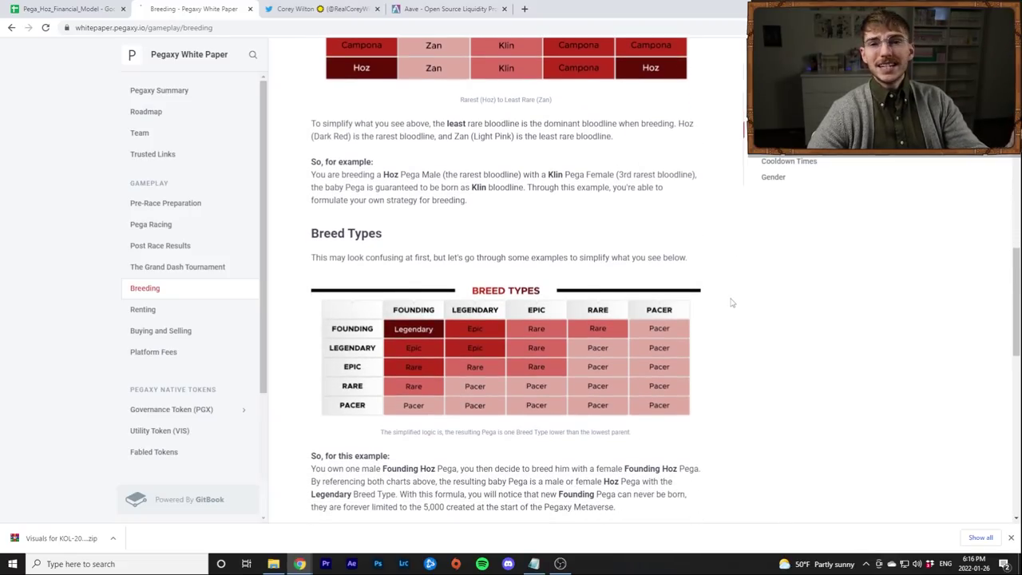
pyautogui.scroll(-2, 733, 300)
pyautogui.scroll(3, 755, 320)
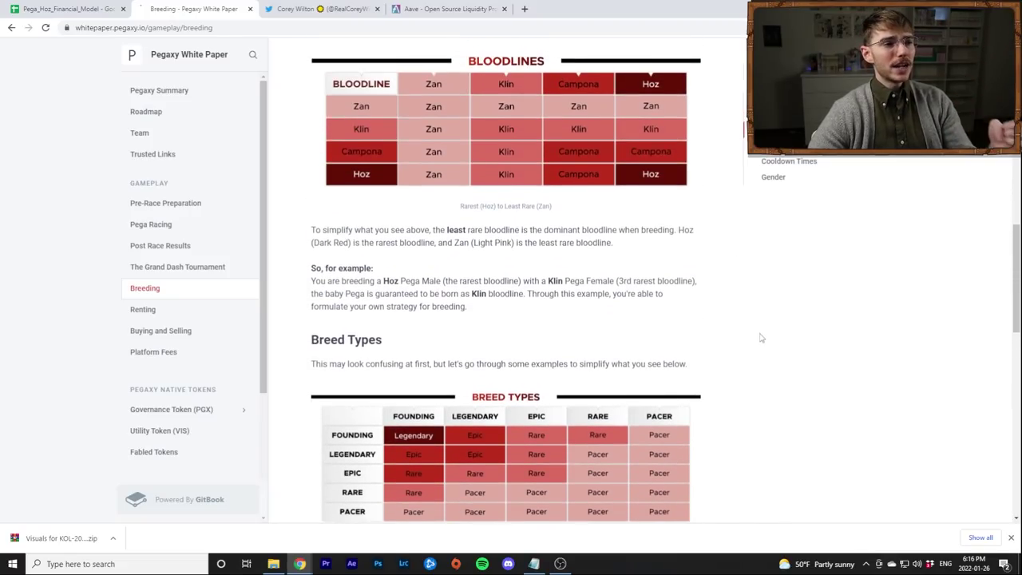
pyautogui.scroll(-1, 406, 330)
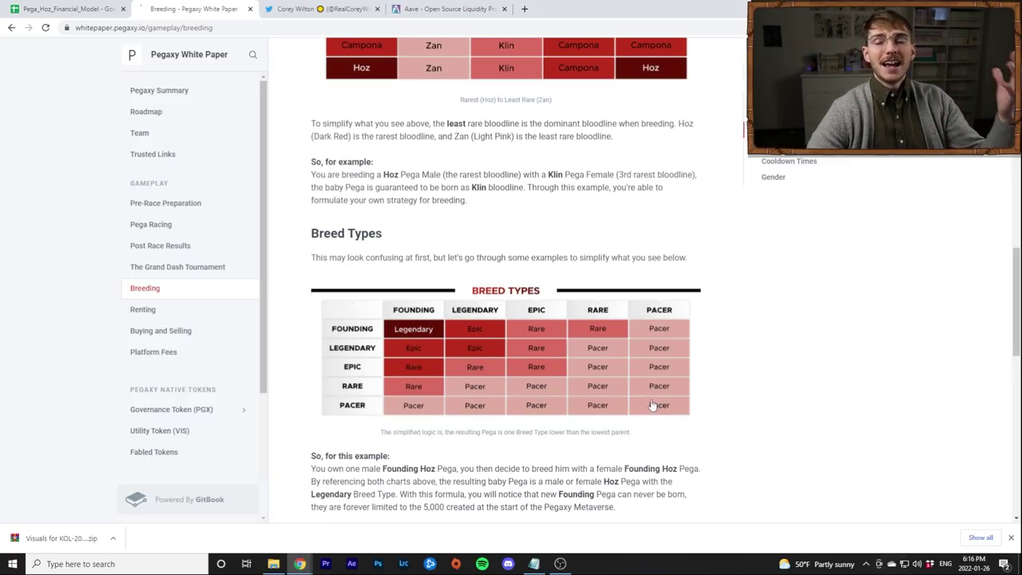
# Step: Examine the cooldown guide on the Breeding page and check the tweet asking for opinions on a game rebalance
pyautogui.scroll(-5, 699, 407)
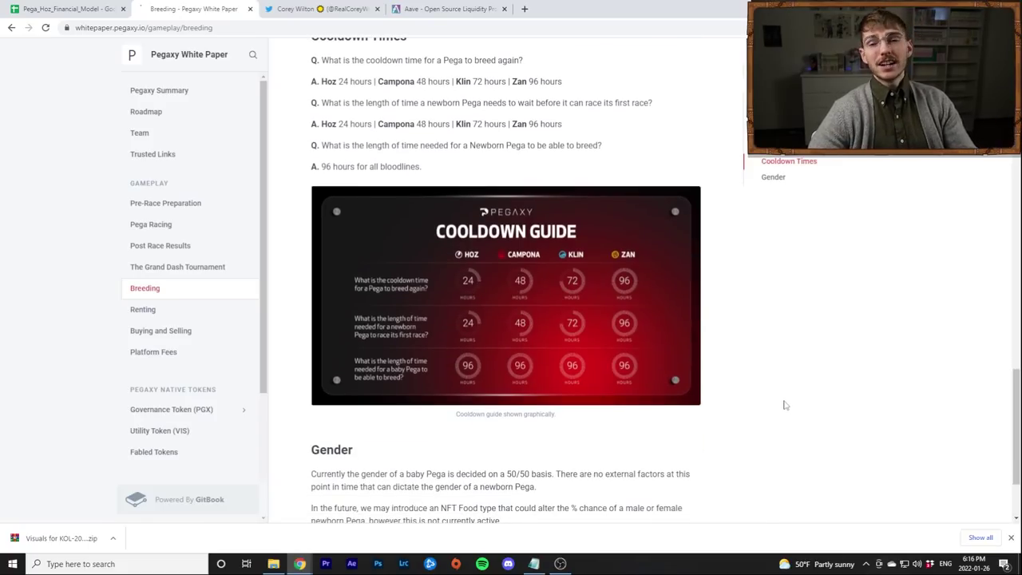
pyautogui.scroll(-1, 463, 235)
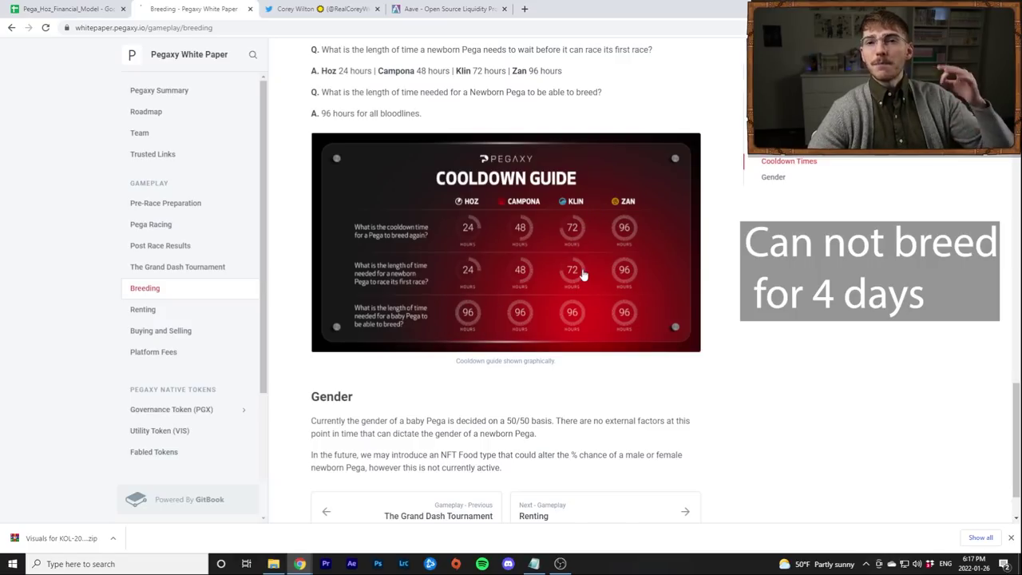
pyautogui.click(303, 7)
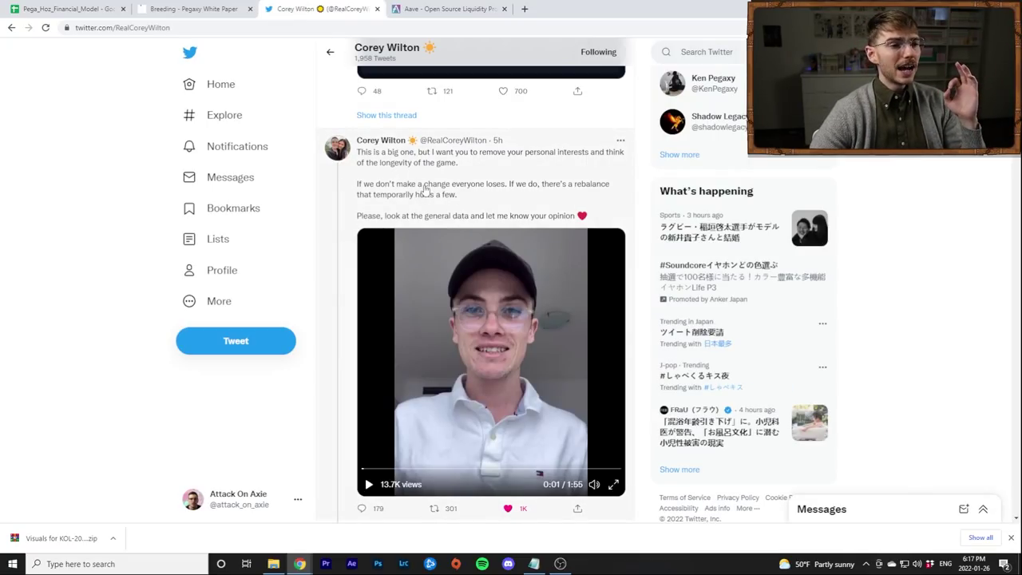
pyautogui.hotkey('ctrl', 'shift', 'Tab')
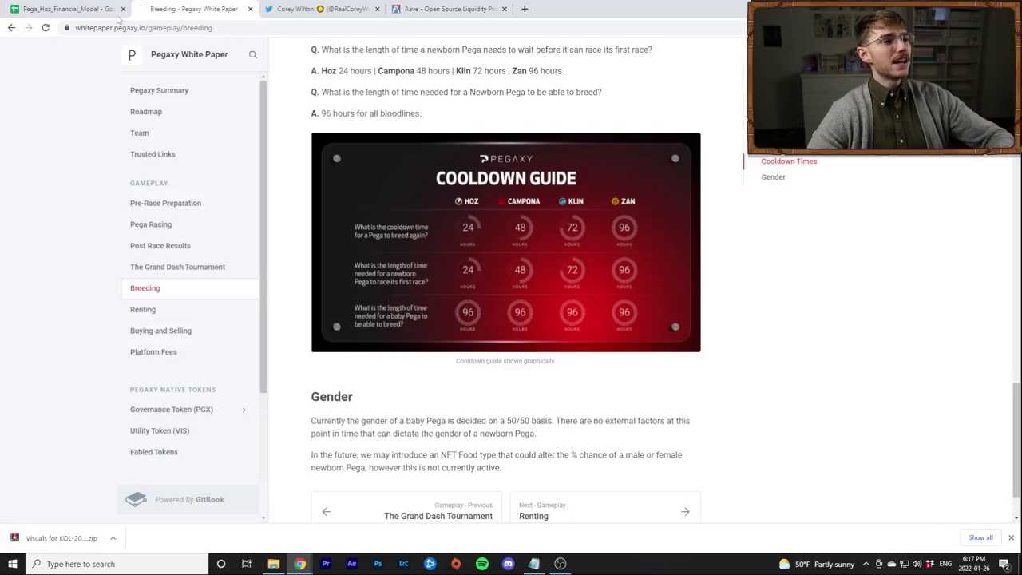
# Step: Switch to the Pega_Hoz_Financial_Model spreadsheet, view the Hoz Change Financial Model sheet and return to the Financial Model sheet
pyautogui.click(64, 9)
pyautogui.click(262, 516)
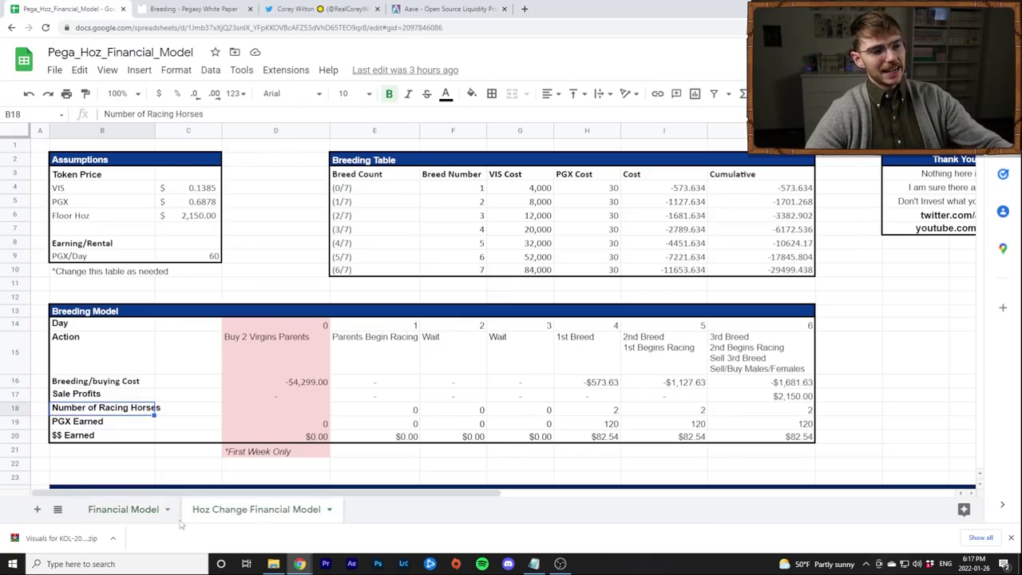
pyautogui.click(127, 511)
# Step: Go back to the Pegaxy White Paper and compare the cooldown guide with the bloodline and breed type tables
pyautogui.click(195, 9)
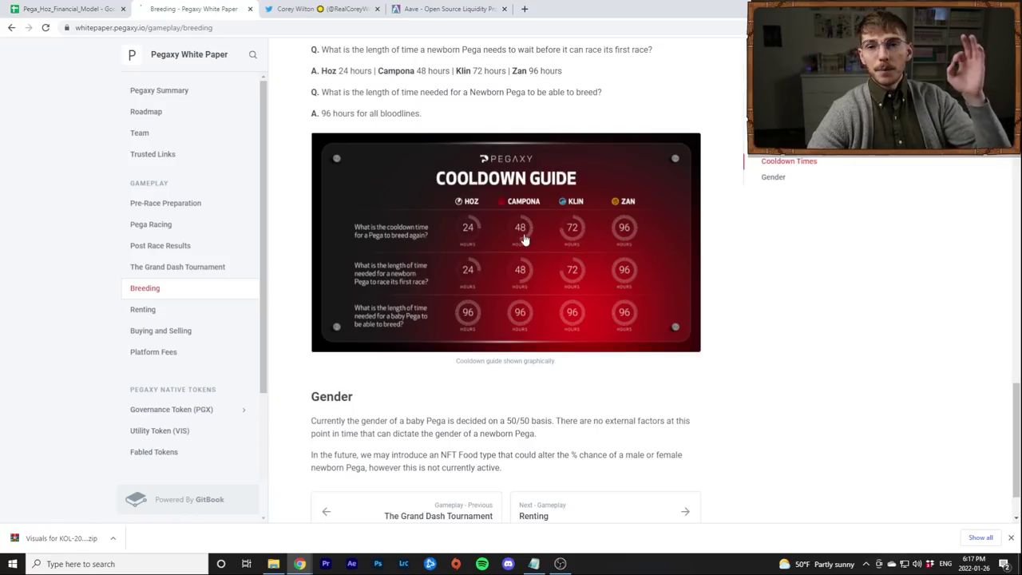
pyautogui.scroll(-1, 672, 381)
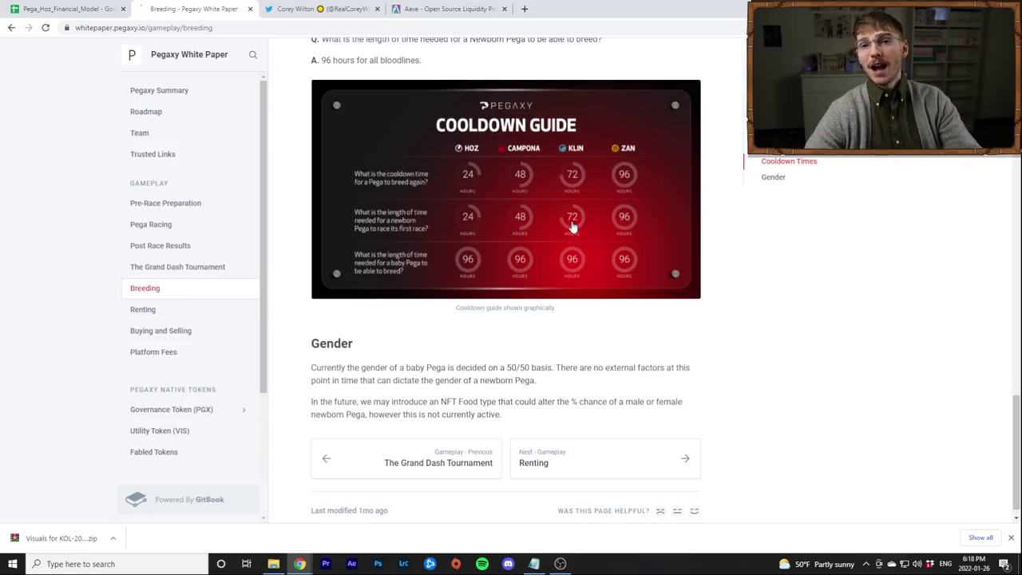
pyautogui.scroll(10, 606, 426)
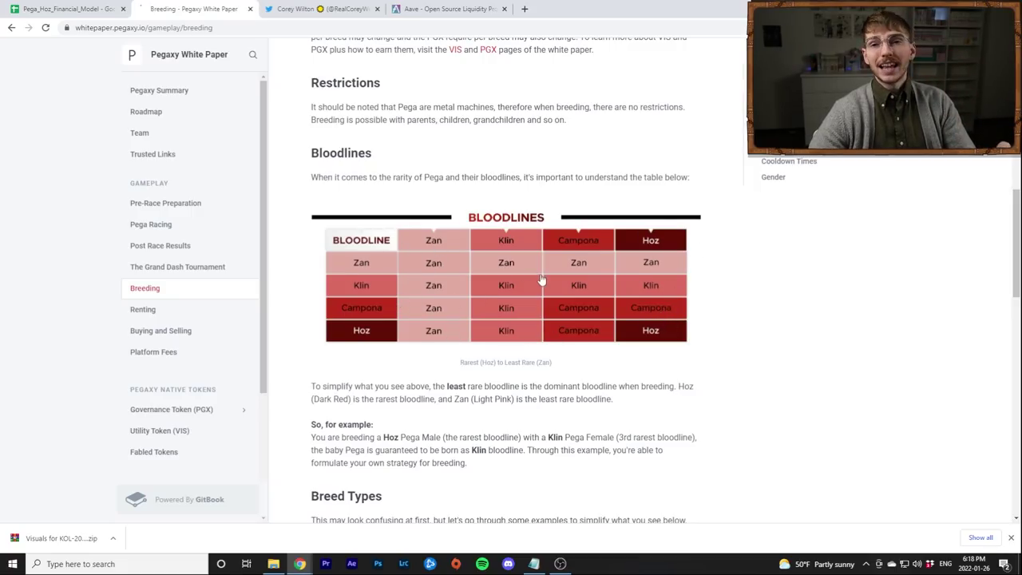
pyautogui.scroll(-4, 559, 284)
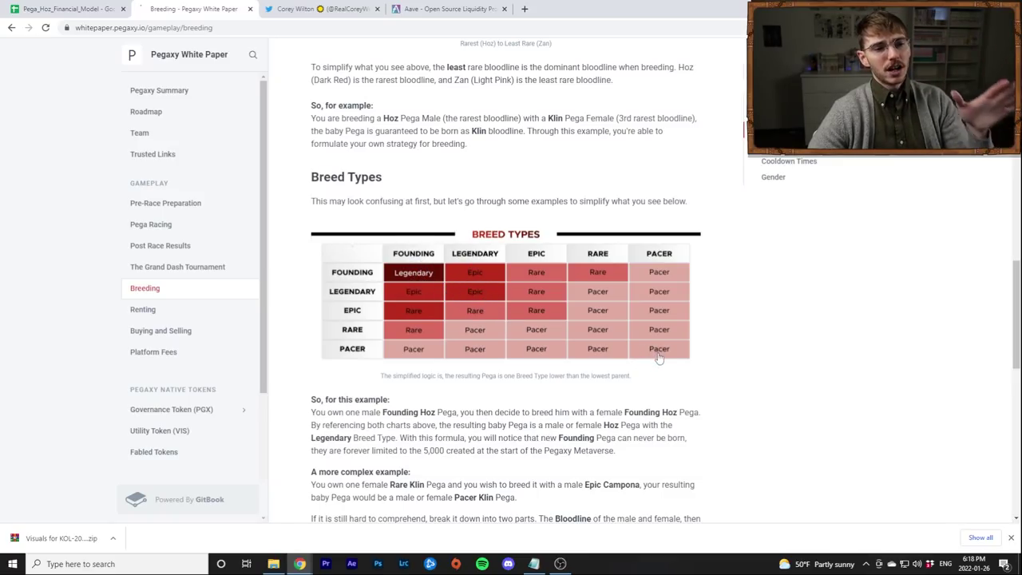
pyautogui.scroll(3, 661, 359)
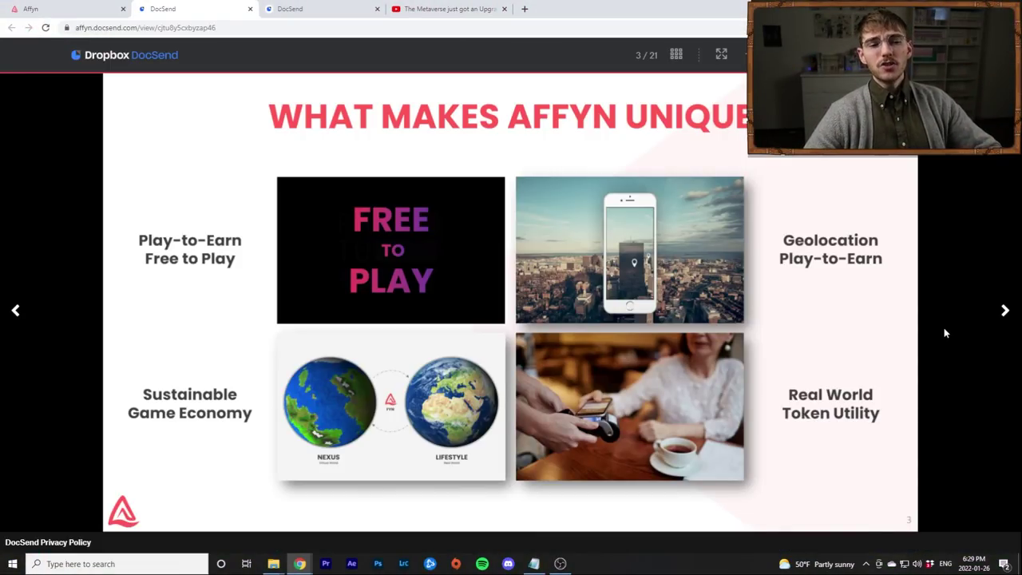
# Step: Read the Problem slide of the Affyn deck and the whitepaper's problem statement on the unsustainable play-to-earn economy
pyautogui.click(1004, 311)
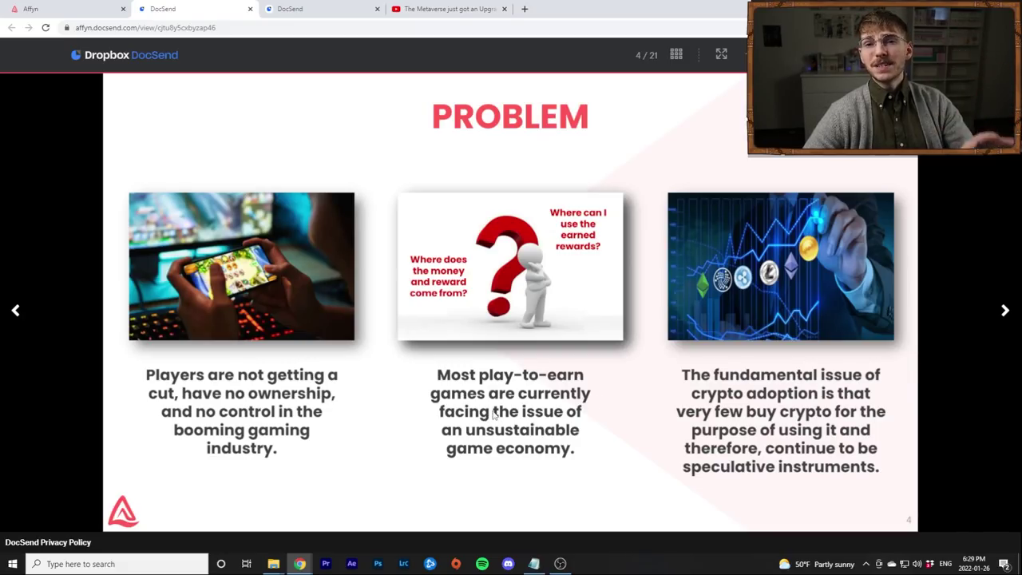
pyautogui.click(307, 10)
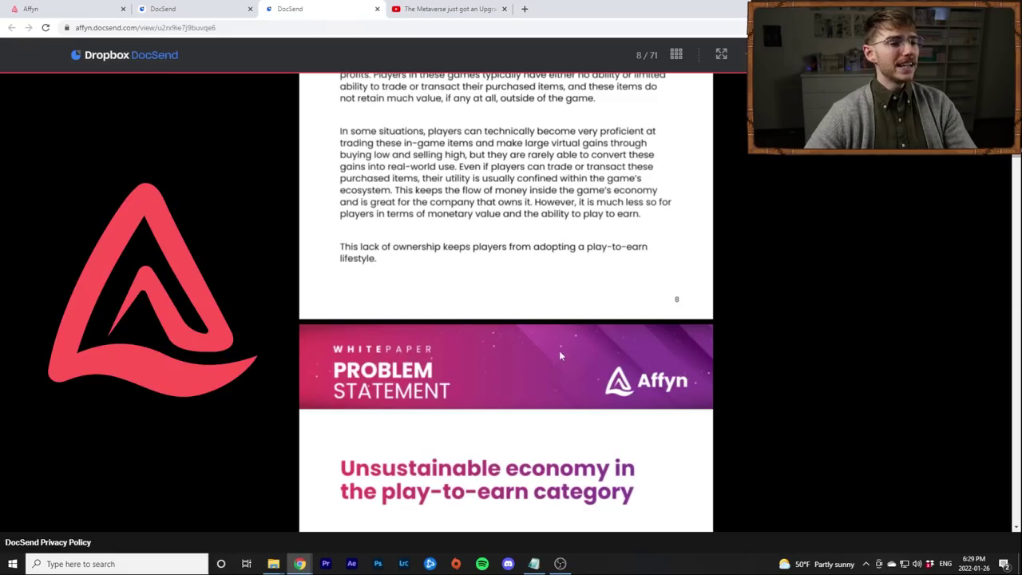
pyautogui.scroll(-10, 559, 356)
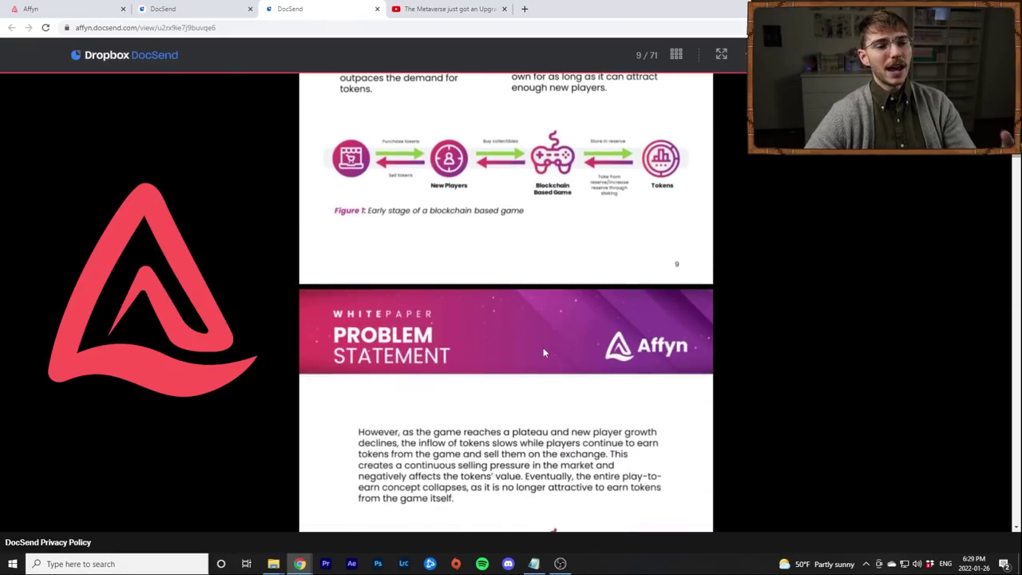
pyautogui.scroll(-10, 551, 320)
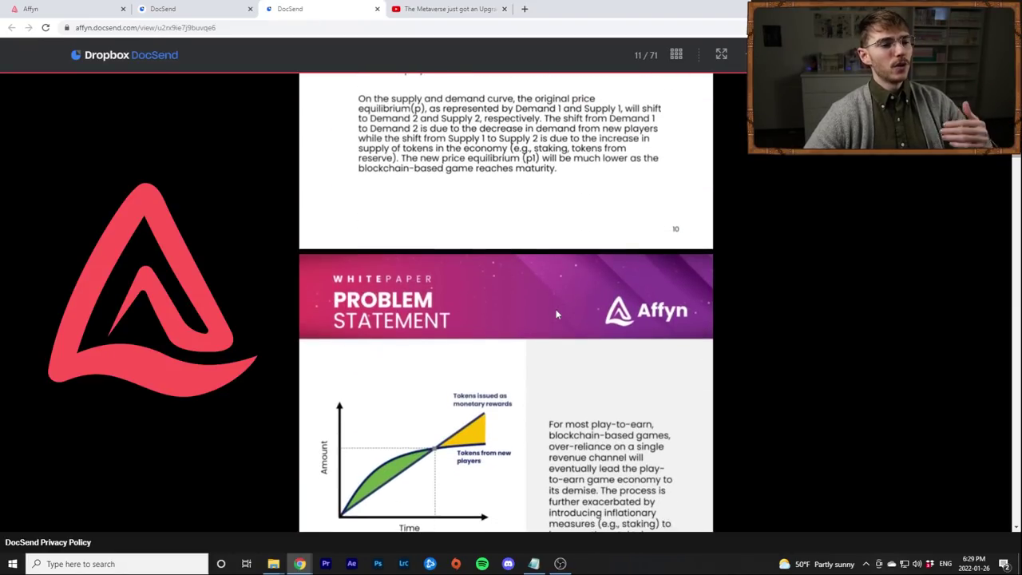
pyautogui.scroll(-3, 556, 314)
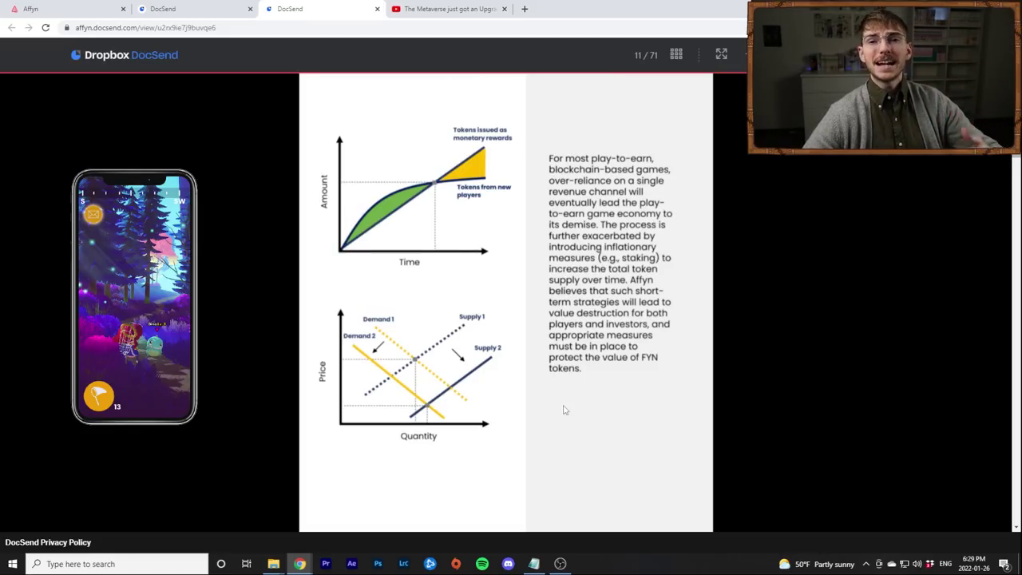
# Step: Return to the Affyn deck and review the slides from Solution through Ways to Earn in Nexus
pyautogui.hotkey('ctrl', 'shift', 'Tab')
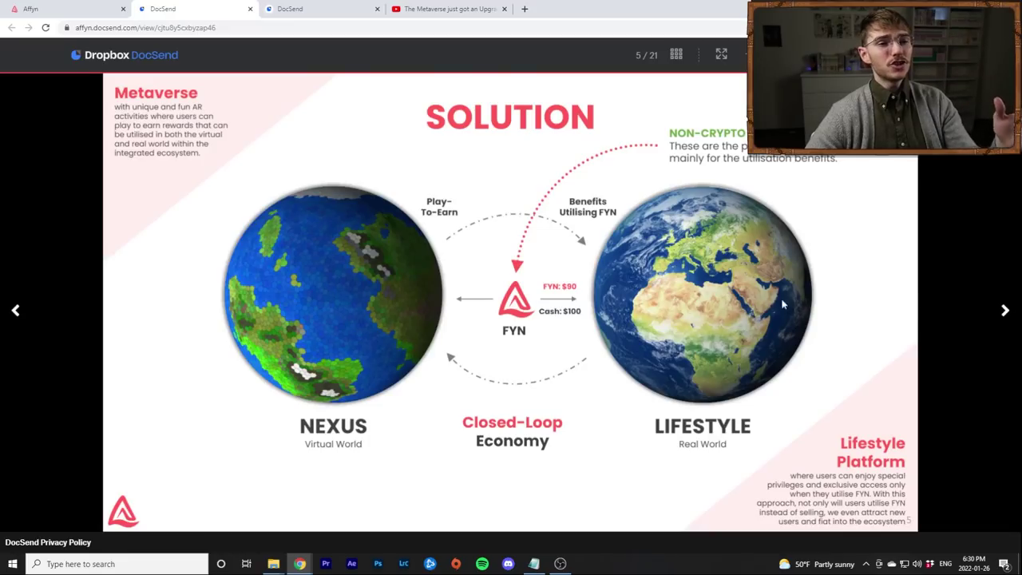
pyautogui.doubleClick(1007, 313)
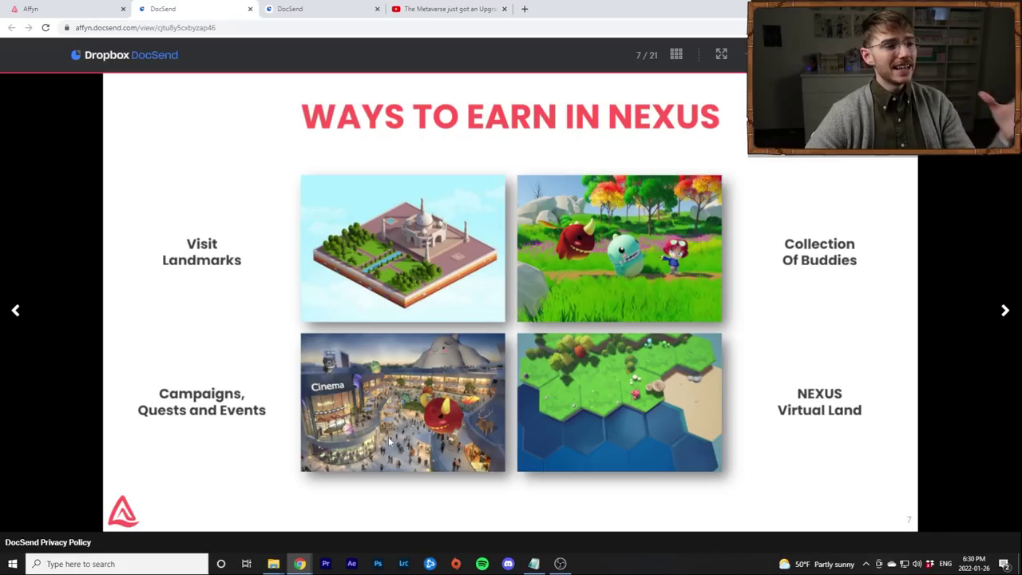
pyautogui.click(1003, 311)
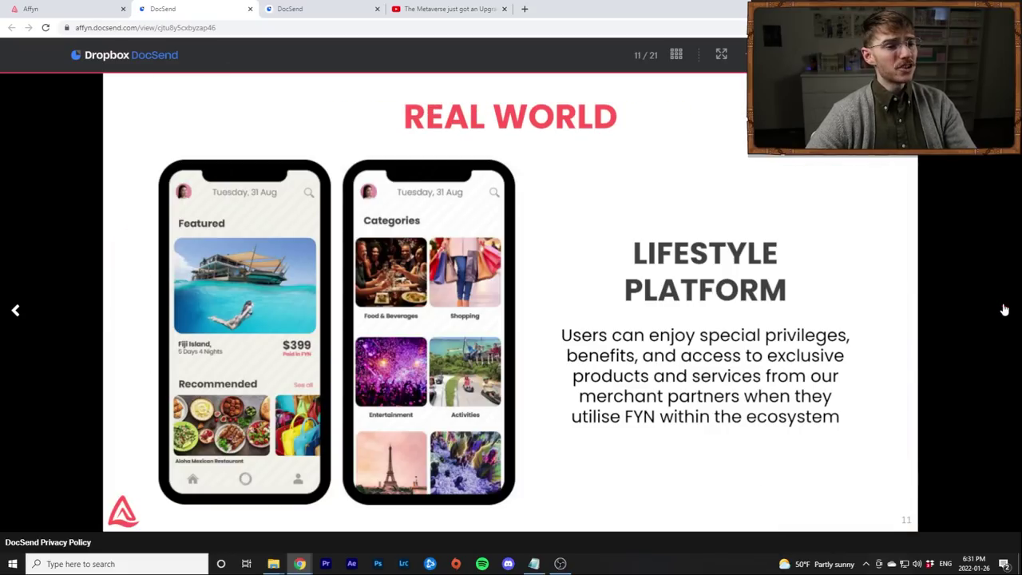
# Step: Page through the Affyn deck from the Lifestyle Merchant Network slide past the Roadmap to the Core Team slide
pyautogui.click(1005, 310)
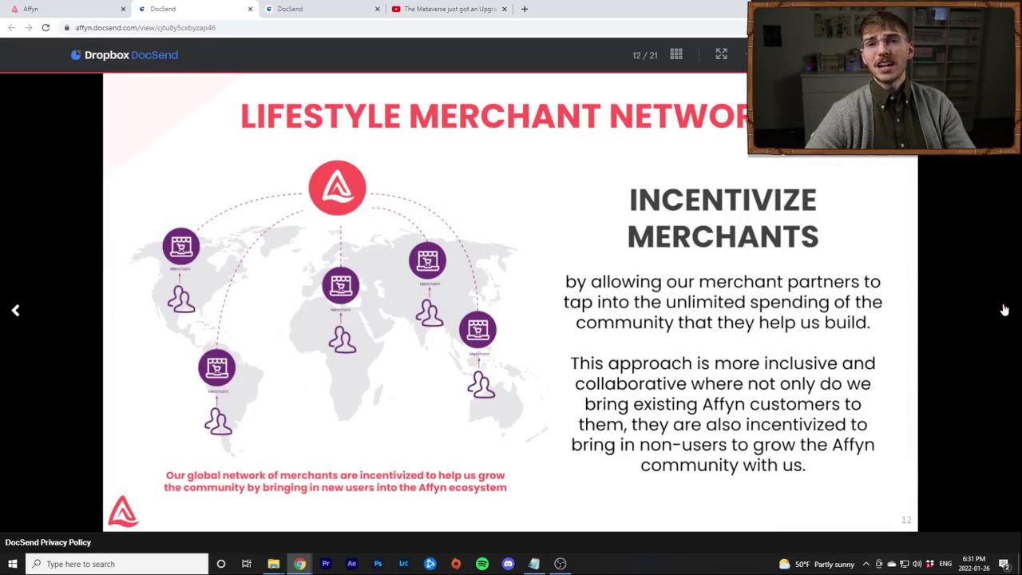
pyautogui.click(1005, 310)
pyautogui.click(1005, 311)
pyautogui.click(1004, 311)
pyautogui.click(1003, 310)
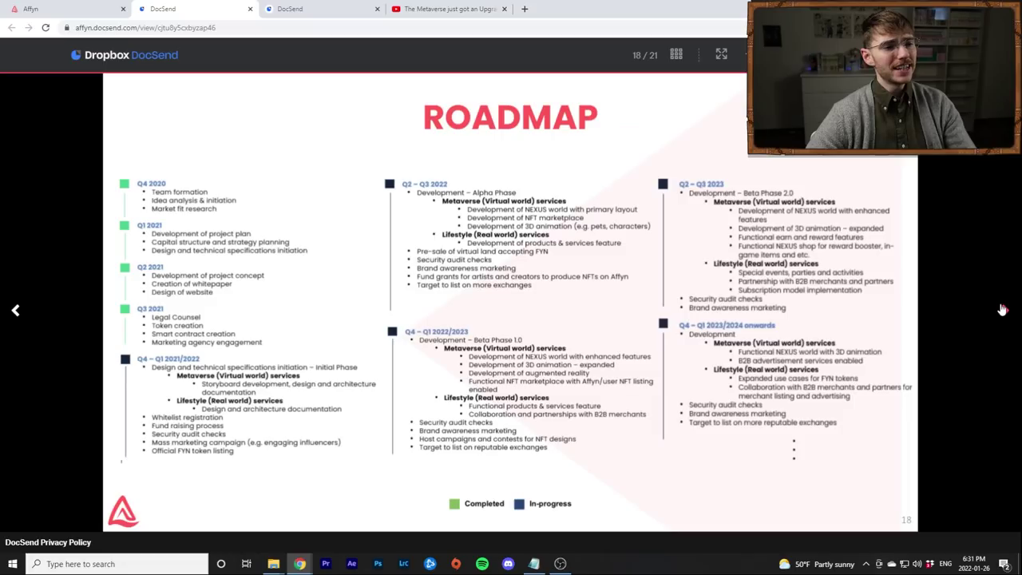
pyautogui.click(1003, 310)
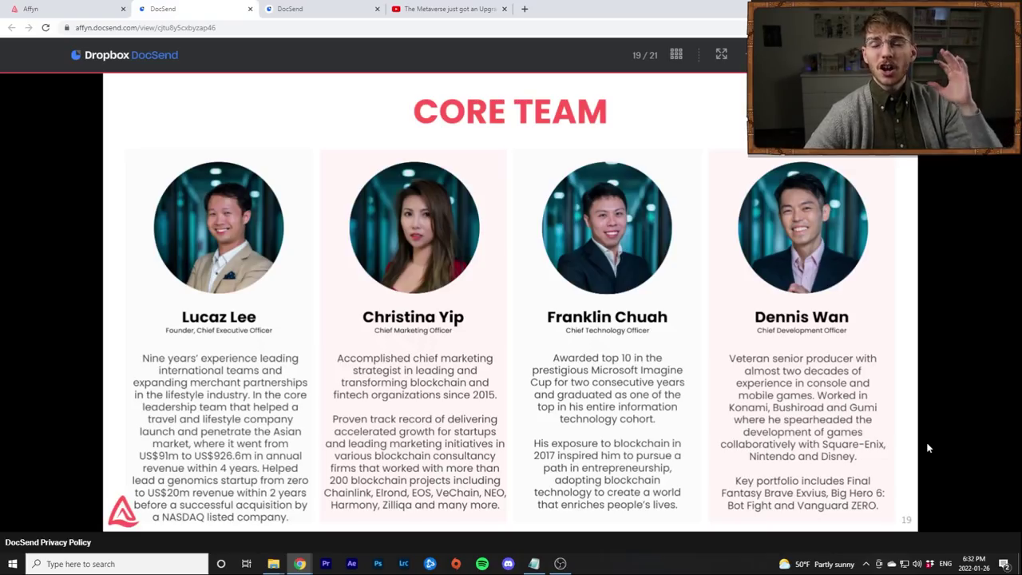
# Step: Open the Pegaxy Apollo overview and check the Pega floor prices, trying a breed count range up to 2 before resetting it to 0
pyautogui.hotkey('ctrl', 'shift', 'Tab')
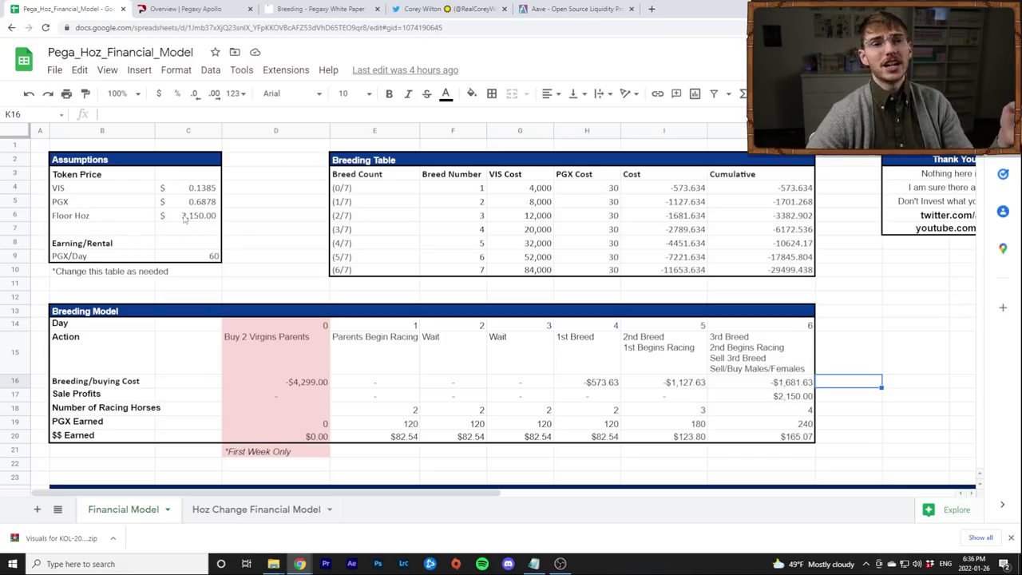
pyautogui.click(180, 10)
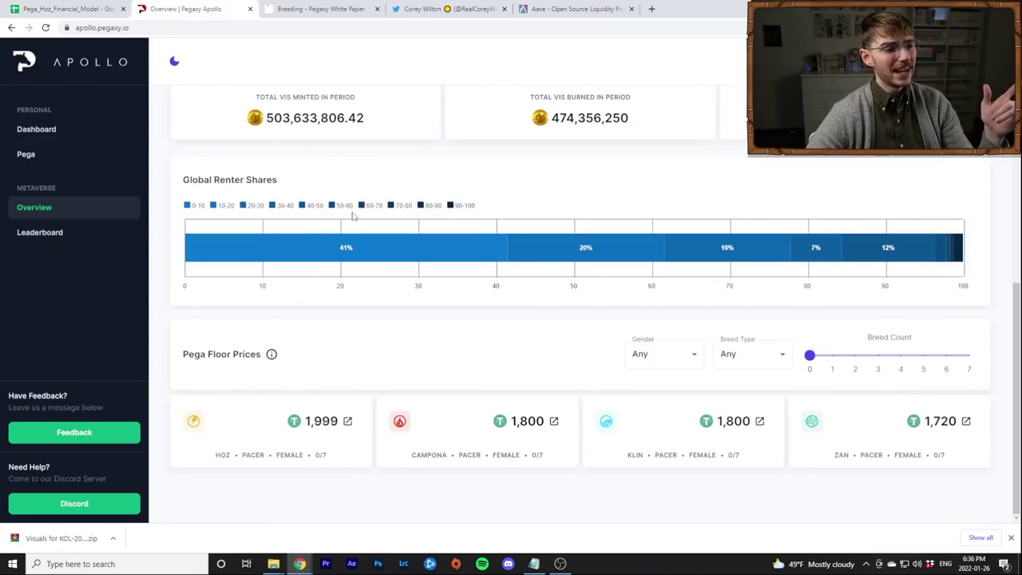
pyautogui.click(856, 355)
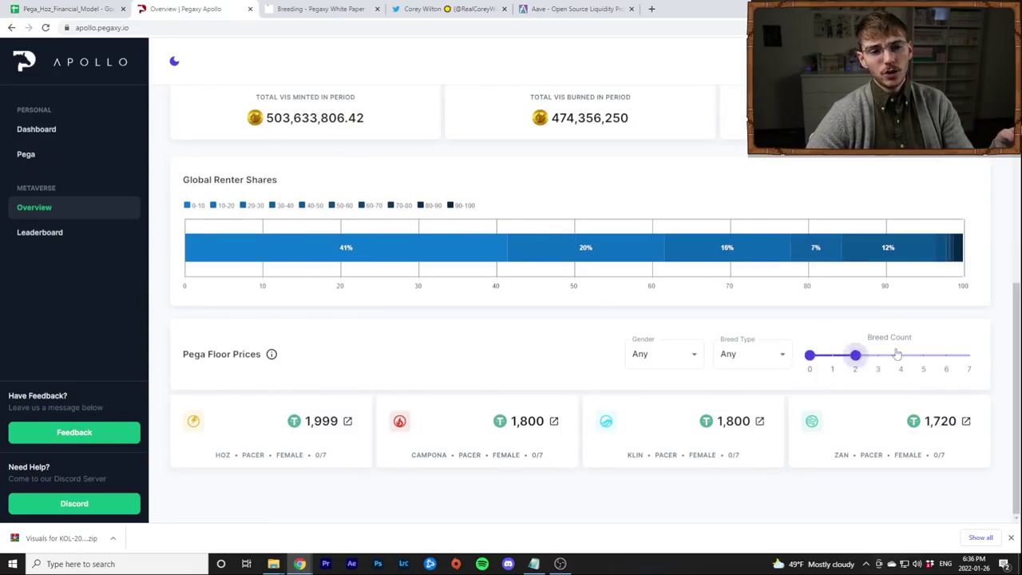
pyautogui.moveTo(887, 355); pyautogui.dragTo(746, 365)
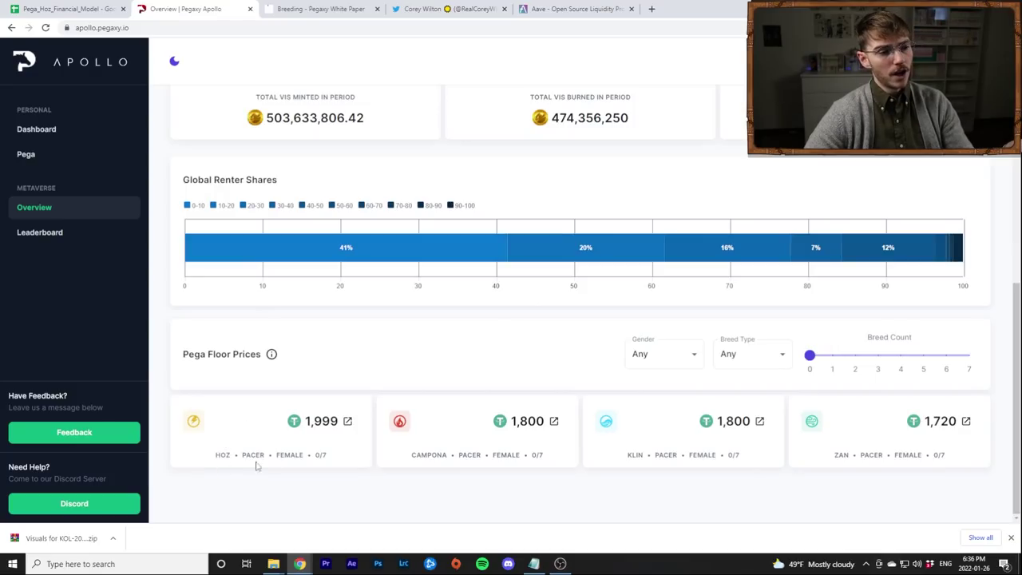
# Step: Switch to the Pega_Hoz_Financial_Model spreadsheet and open the Hoz Change Financial Model sheet
pyautogui.click(29, 8)
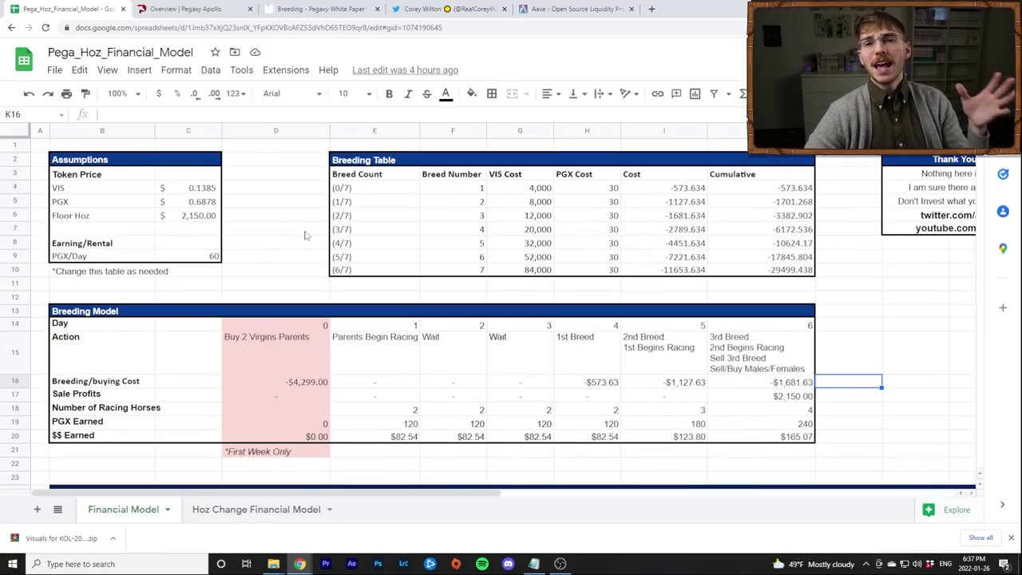
pyautogui.click(232, 515)
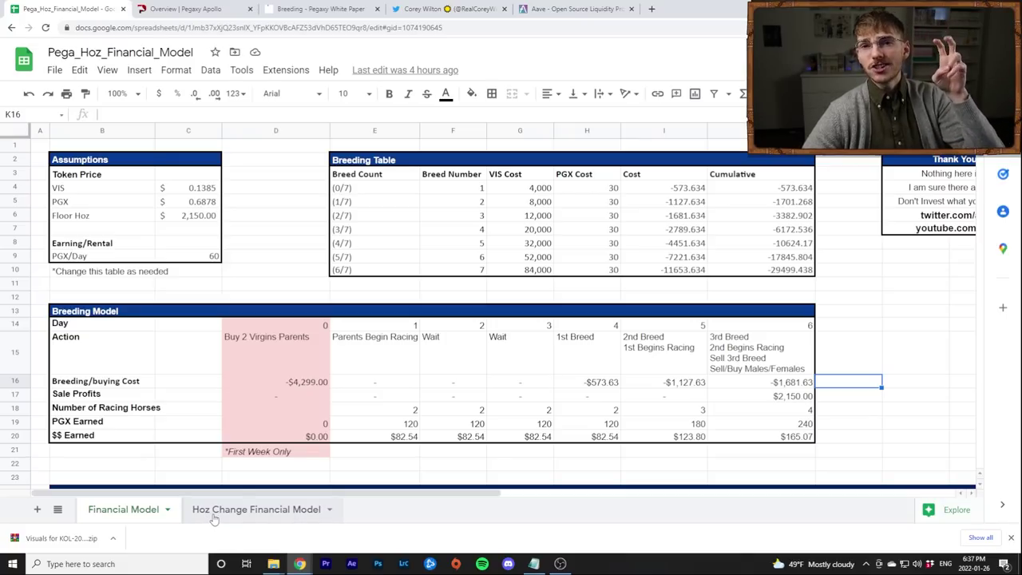
pyautogui.click(214, 515)
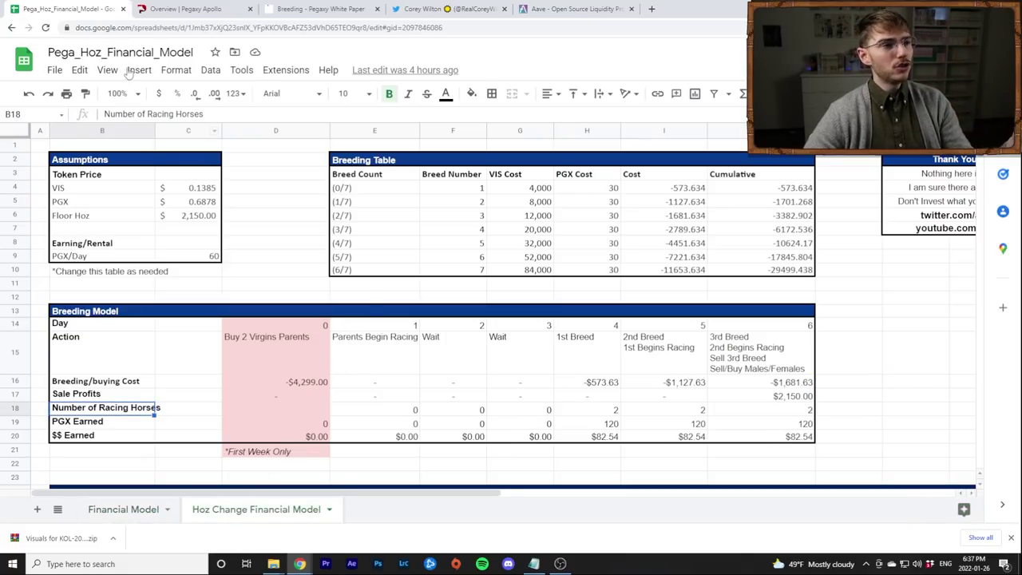
# Step: View the video tweet about the game's longevity and rebalance, and return to the spreadsheet's Financial Model sheet
pyautogui.click(163, 16)
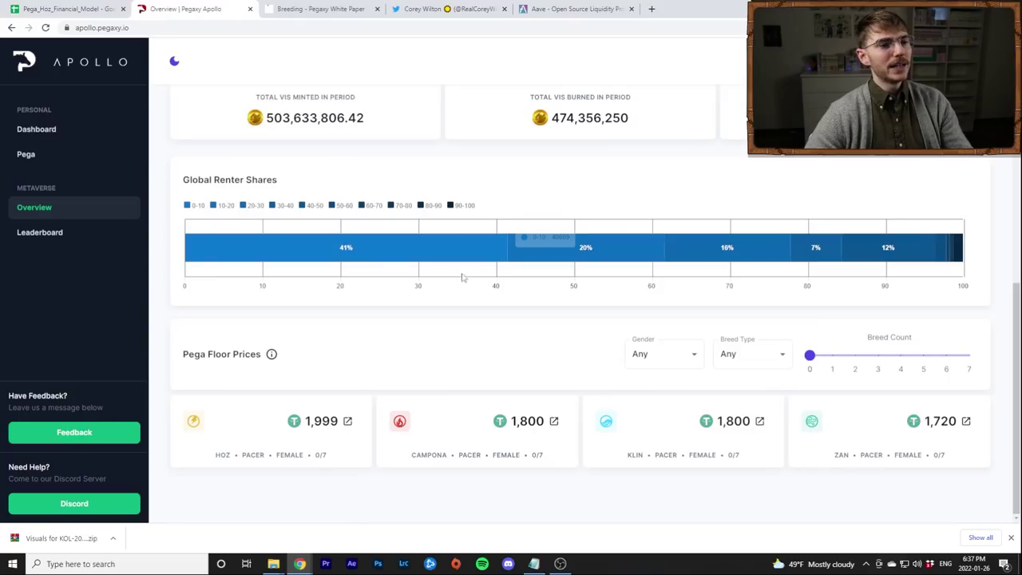
pyautogui.click(448, 10)
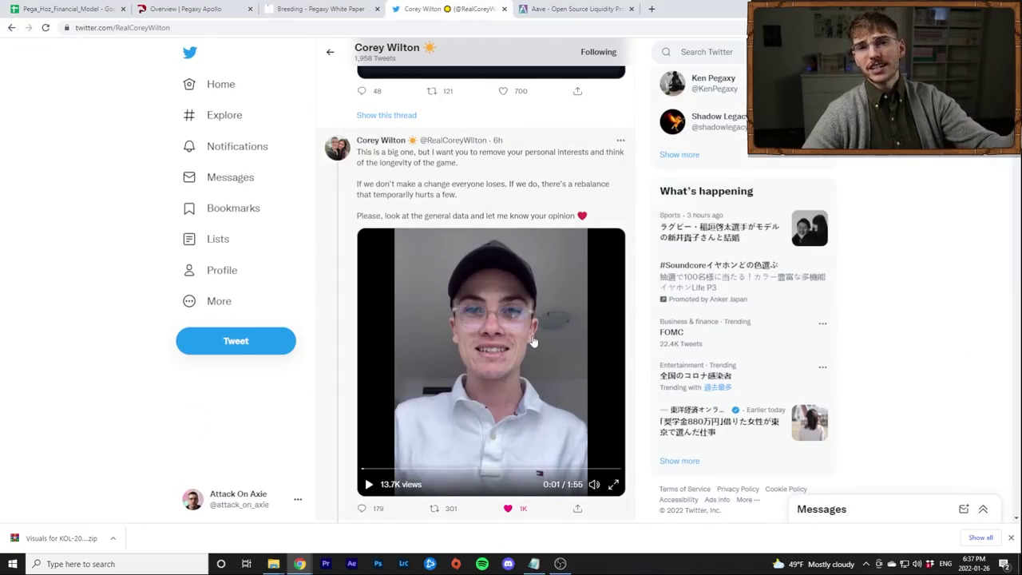
pyautogui.click(80, 9)
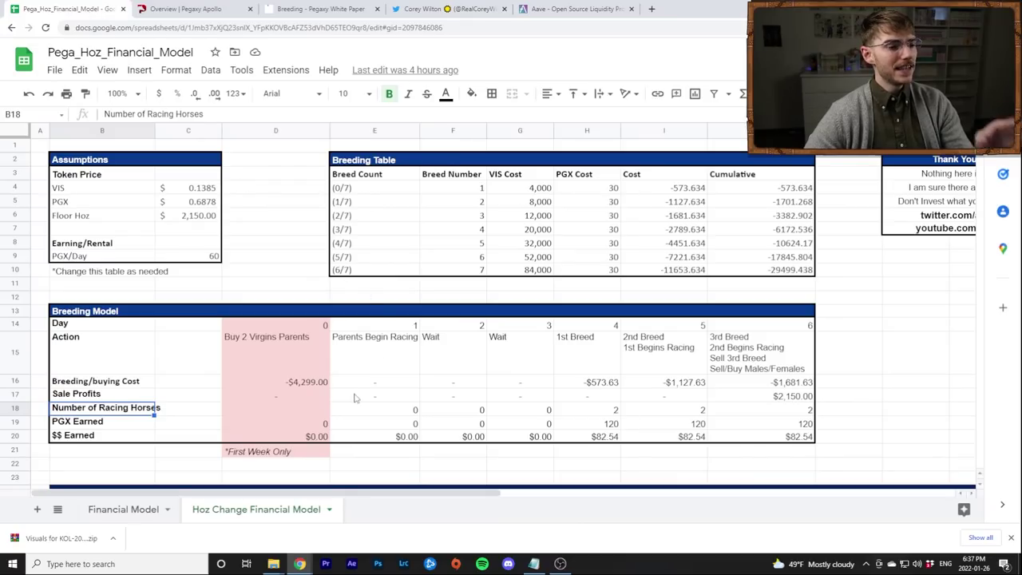
pyautogui.click(120, 510)
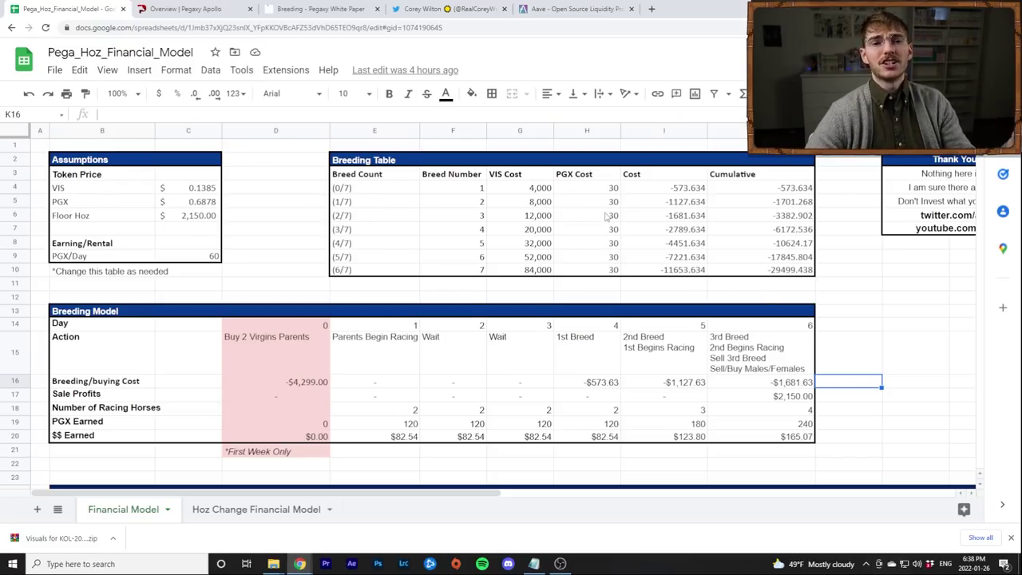
# Step: Look over the Breeding Model and read the Cooldown Times section and Cooldown Guide on the white paper's Breeding page
pyautogui.scroll(-3, 607, 216)
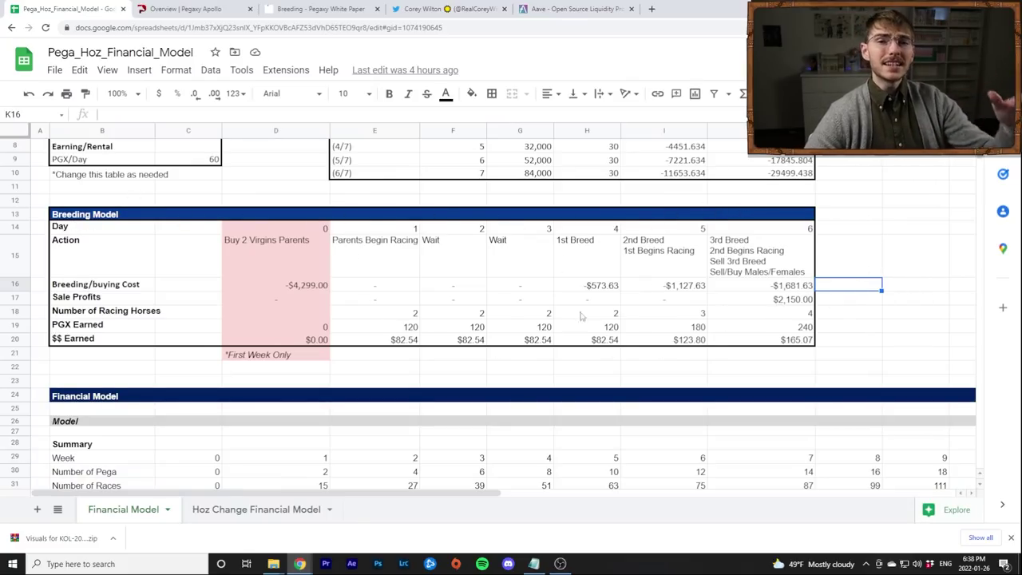
pyautogui.click(320, 8)
pyautogui.scroll(-3, 512, 311)
pyautogui.scroll(-10, 512, 312)
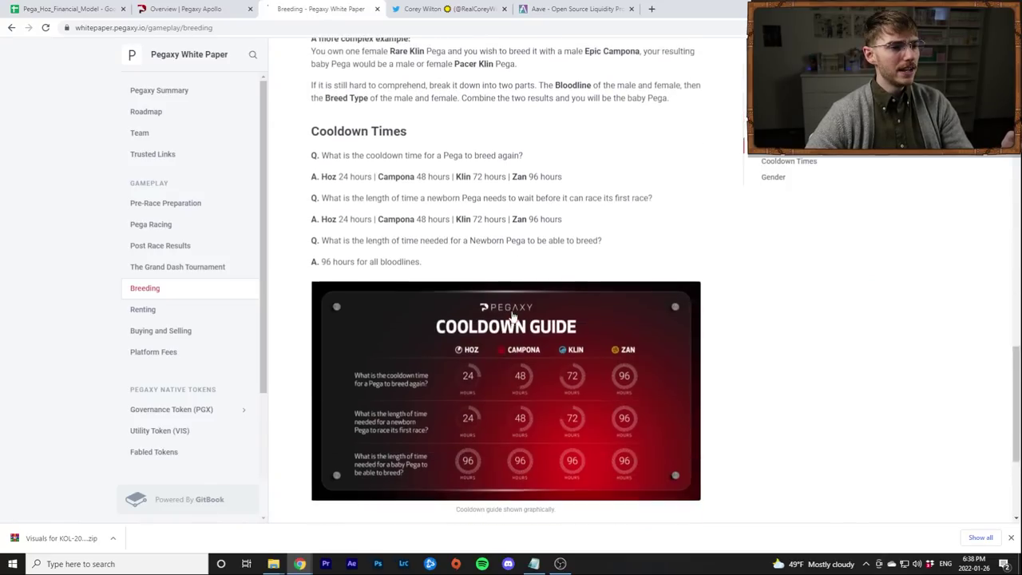
pyautogui.scroll(1, 516, 306)
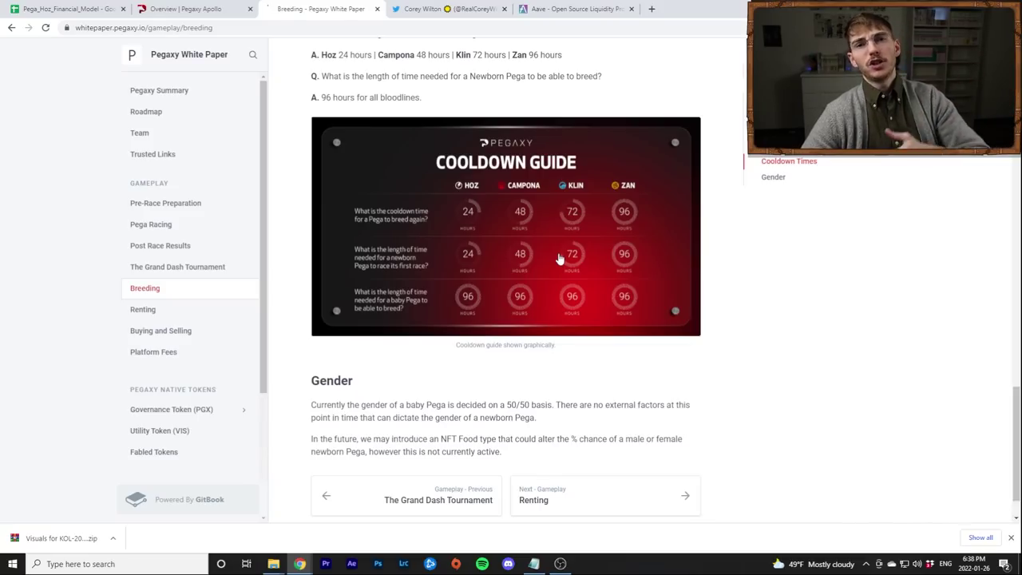
# Step: Check the Apollo overview and the Pegaxy renting listings, and return to the Financial Model sheet
pyautogui.click(184, 9)
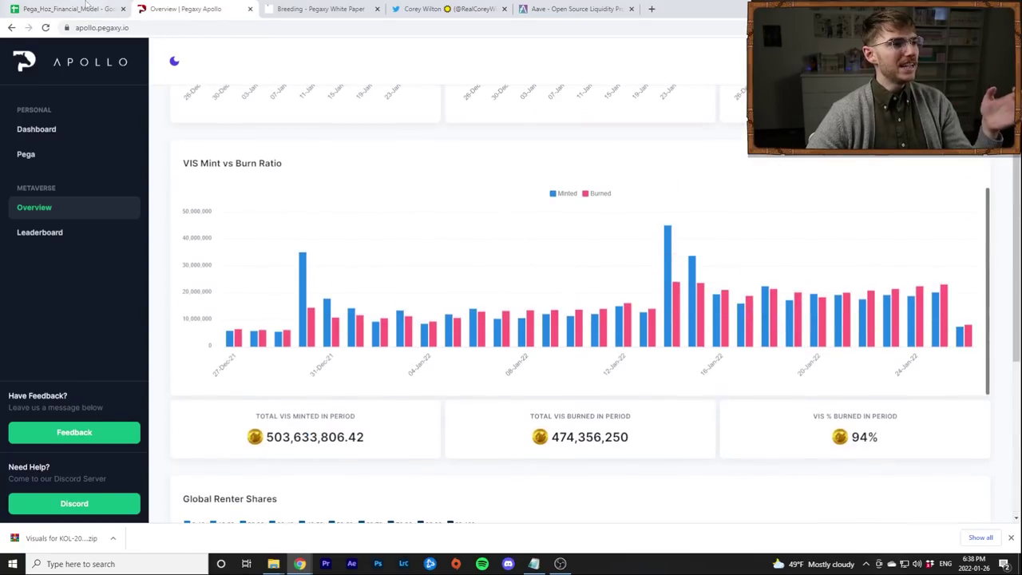
pyautogui.click(88, 8)
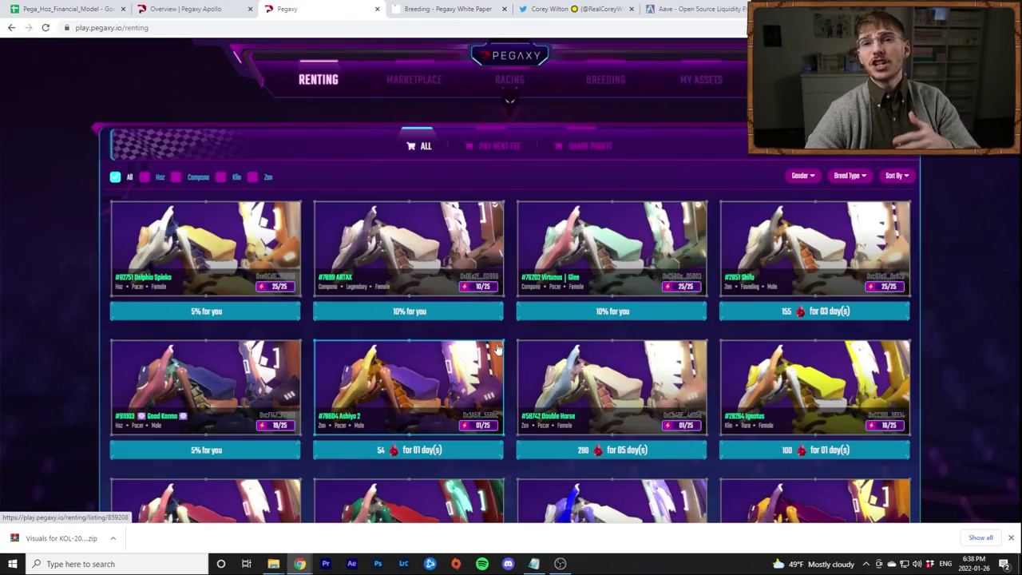
pyautogui.click(65, 10)
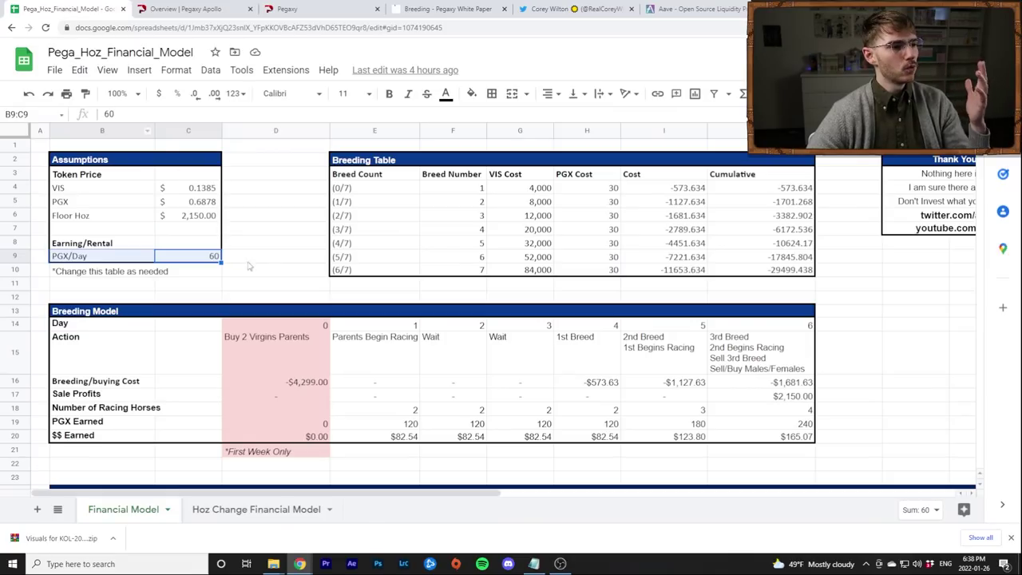
# Step: Examine the Day 0 and Day 1 actions in the Breeding Model and the buying cost of the two virgin parents
pyautogui.scroll(-1, 264, 259)
pyautogui.click(352, 324)
pyautogui.click(297, 327)
pyautogui.click(351, 326)
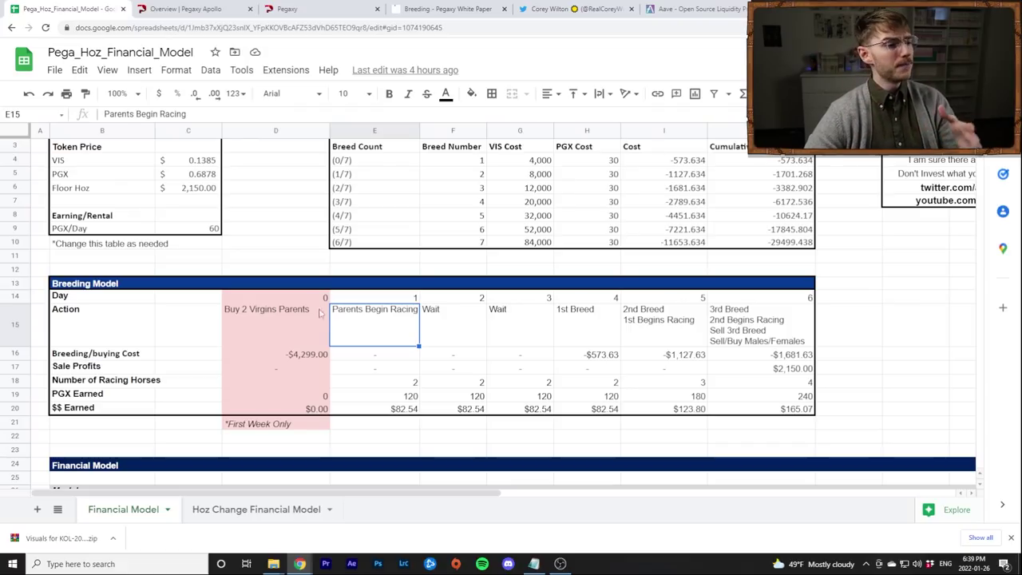
pyautogui.click(296, 334)
pyautogui.click(315, 356)
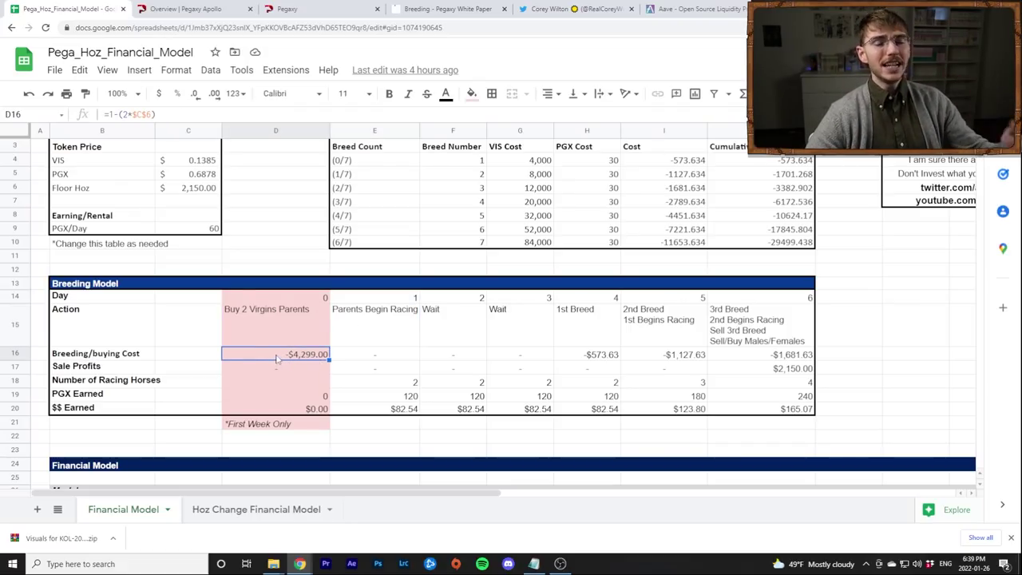
# Step: Compare the third breed's cost and cumulative cost in the Breeding Table with the Day 0 buying cost
pyautogui.scroll(1, 285, 360)
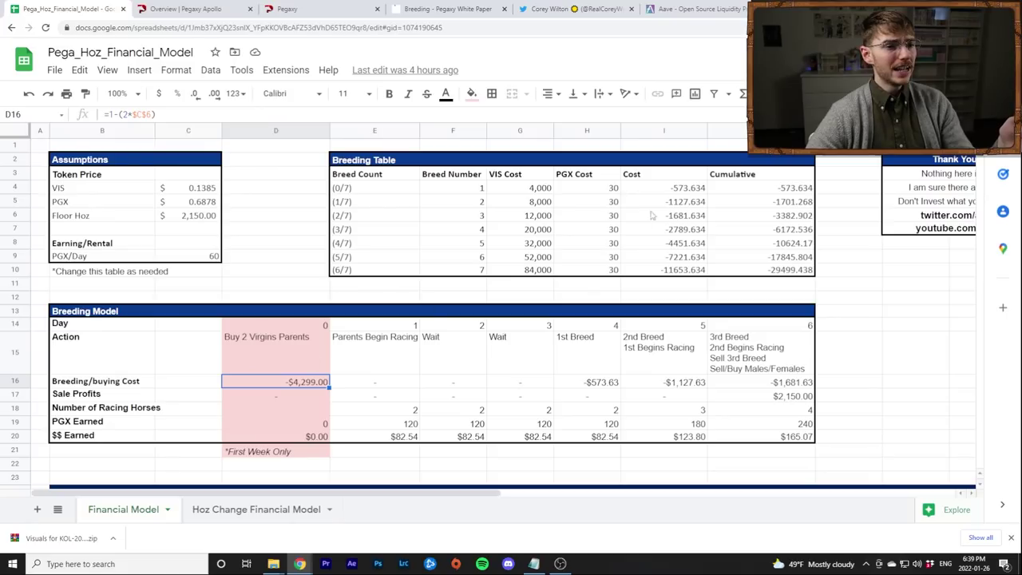
pyautogui.click(680, 219)
pyautogui.click(756, 216)
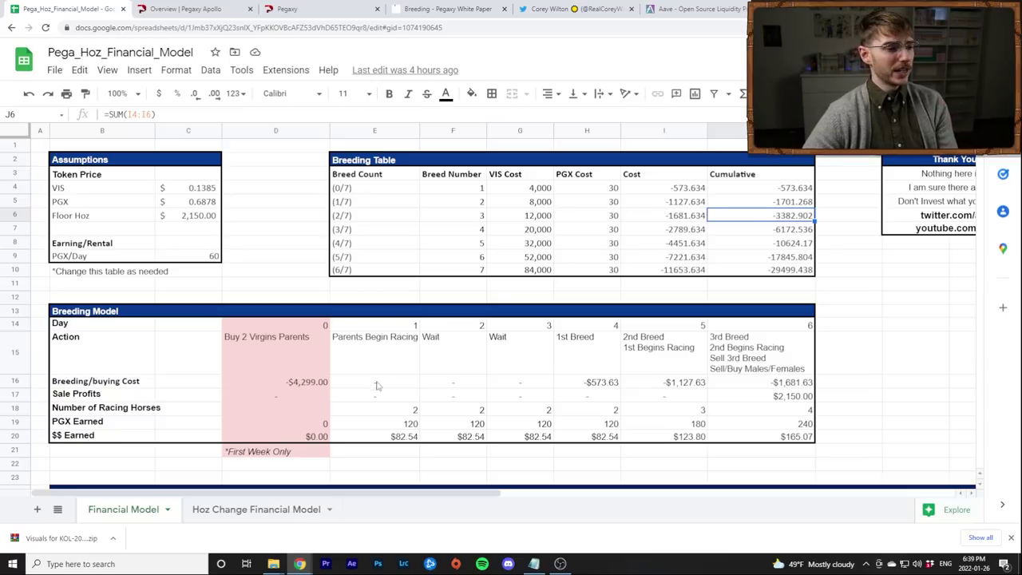
pyautogui.click(296, 385)
pyautogui.click(779, 216)
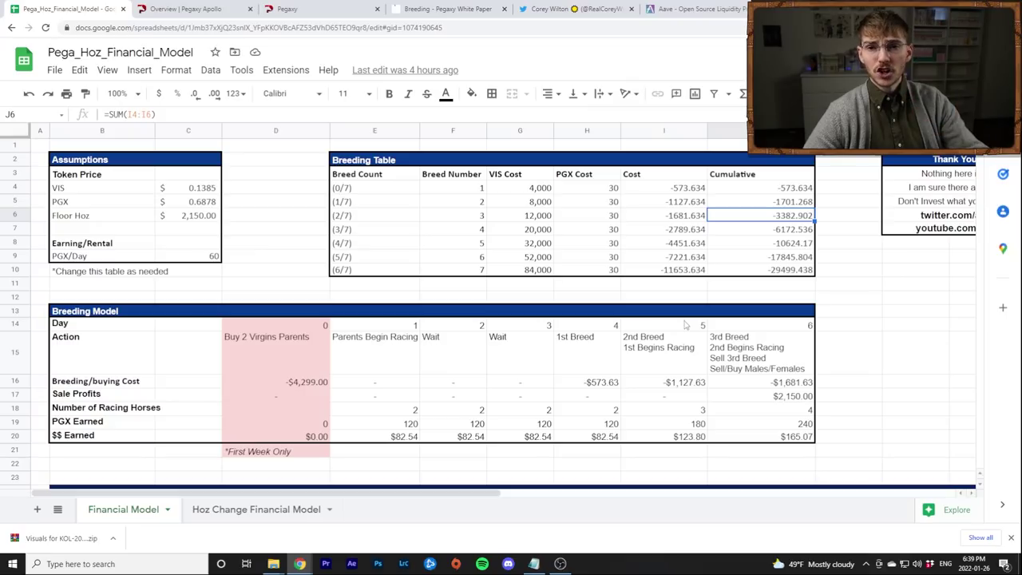
pyautogui.click(871, 325)
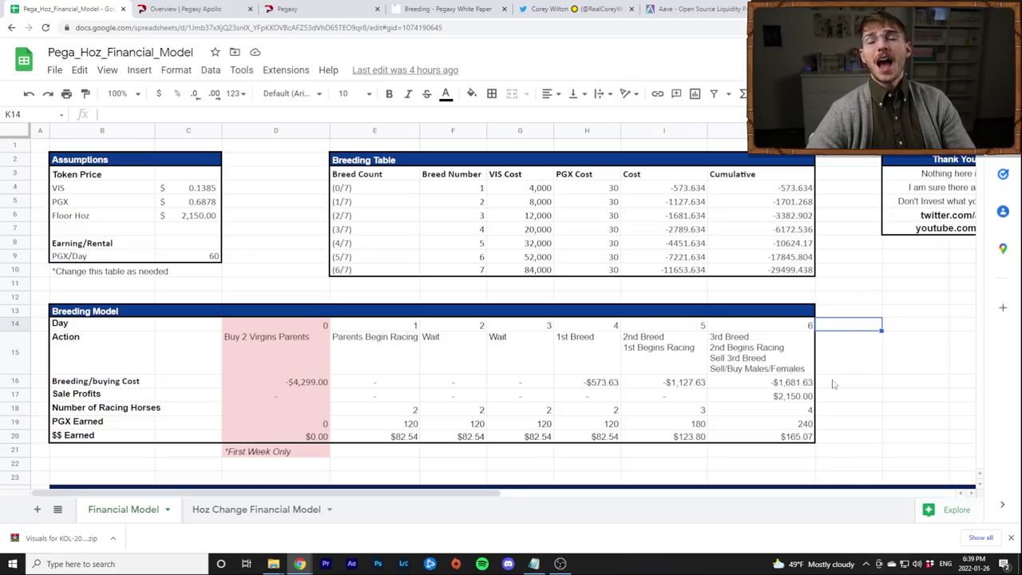
# Step: Review the Breeding Model's action cells from Buy 2 Virgins Parents to Parents Begin Racing
pyautogui.click(378, 358)
pyautogui.click(285, 359)
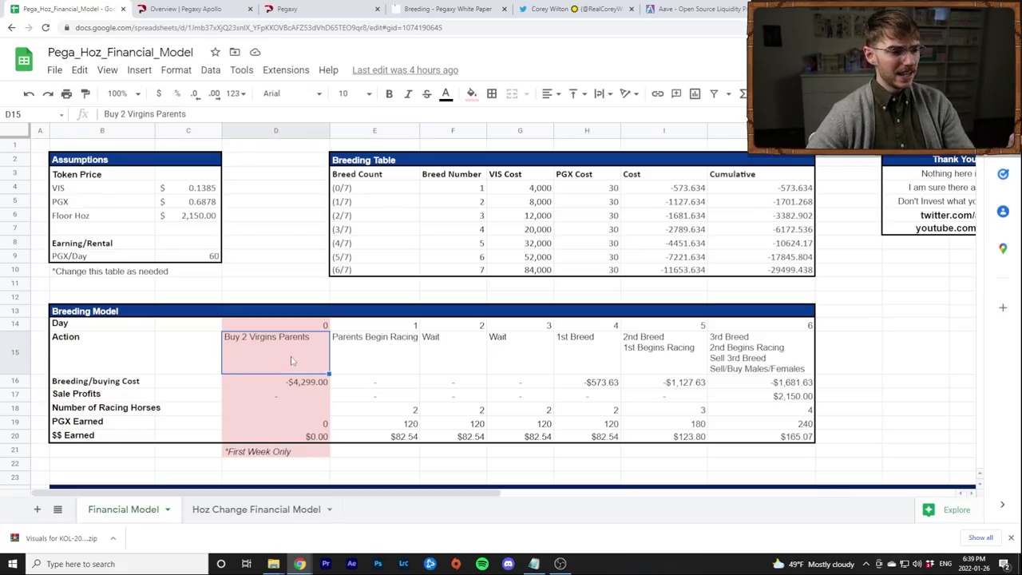
pyautogui.click(370, 351)
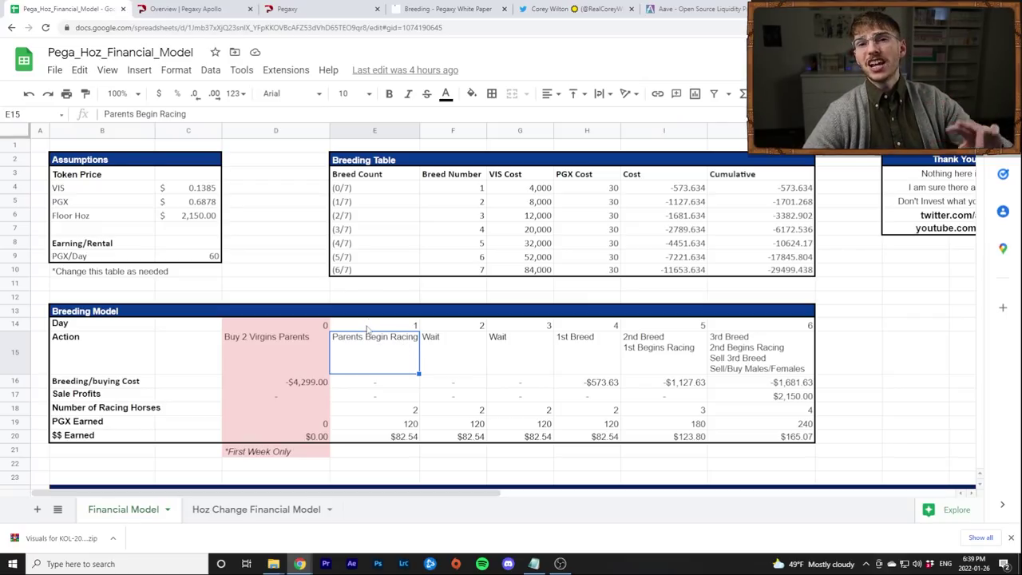
# Step: Inspect the PGX/Day earning assumption in the Assumptions table
pyautogui.click(68, 261)
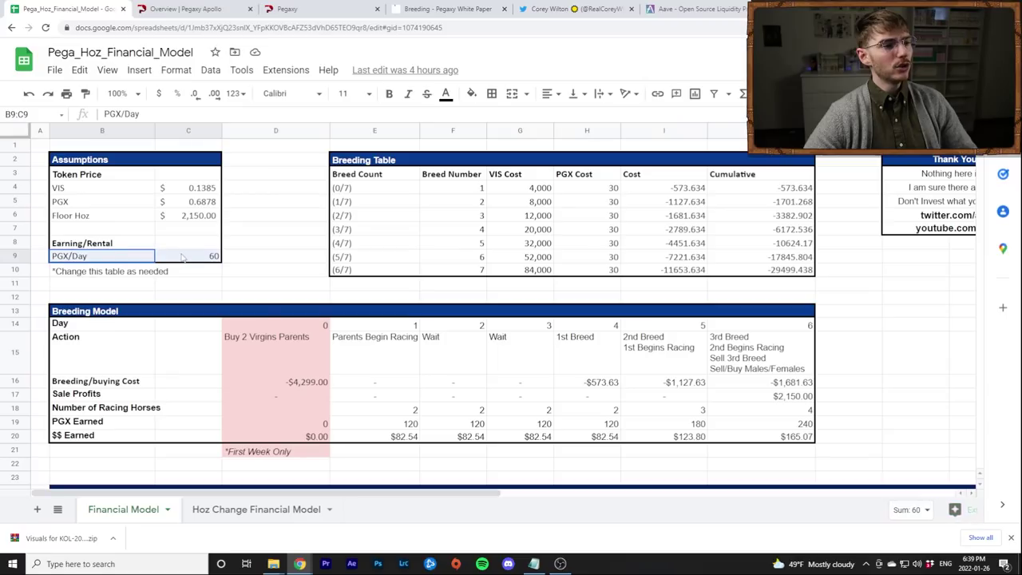
pyautogui.click(292, 272)
pyautogui.click(178, 251)
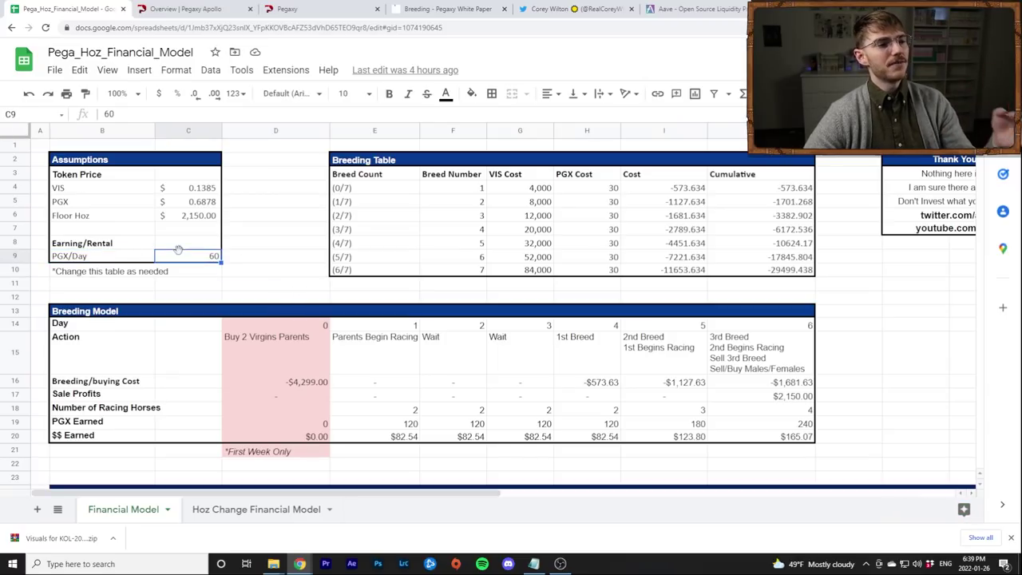
pyautogui.click(116, 259)
pyautogui.click(185, 261)
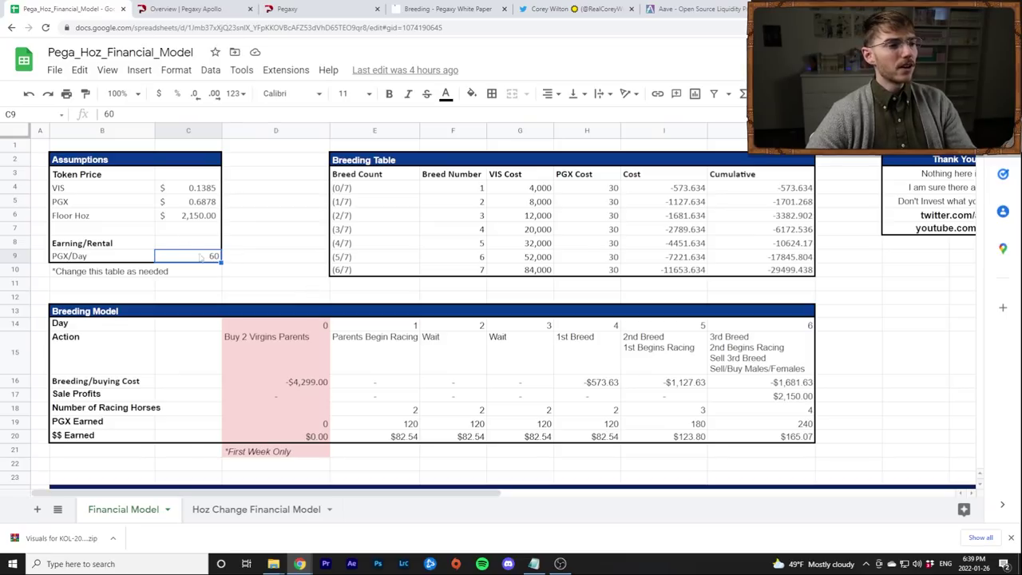
pyautogui.click(228, 261)
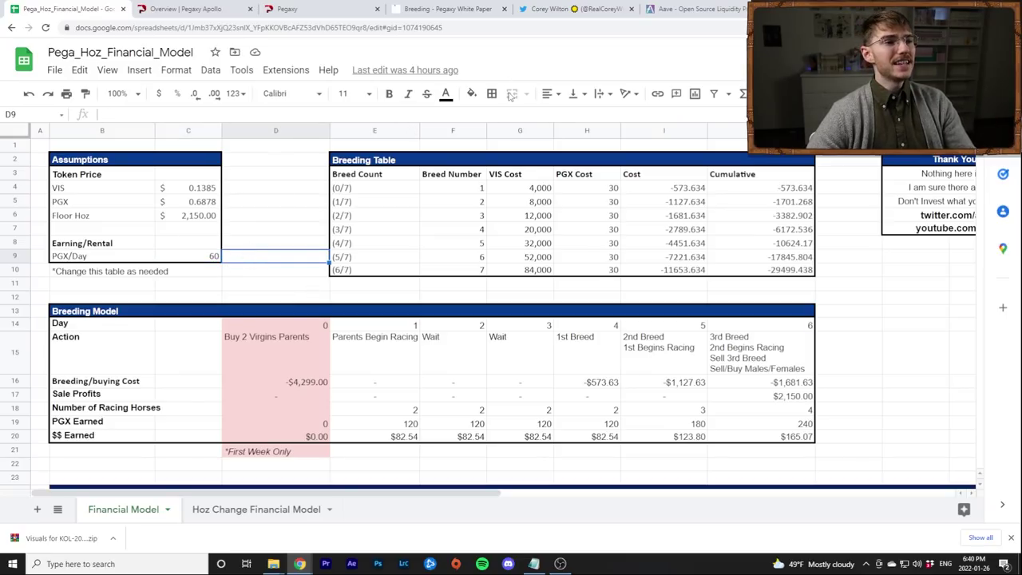
# Step: Check the rental prices on the Pegaxy renting page and return to the spreadsheet's PGX/Day value
pyautogui.click(288, 9)
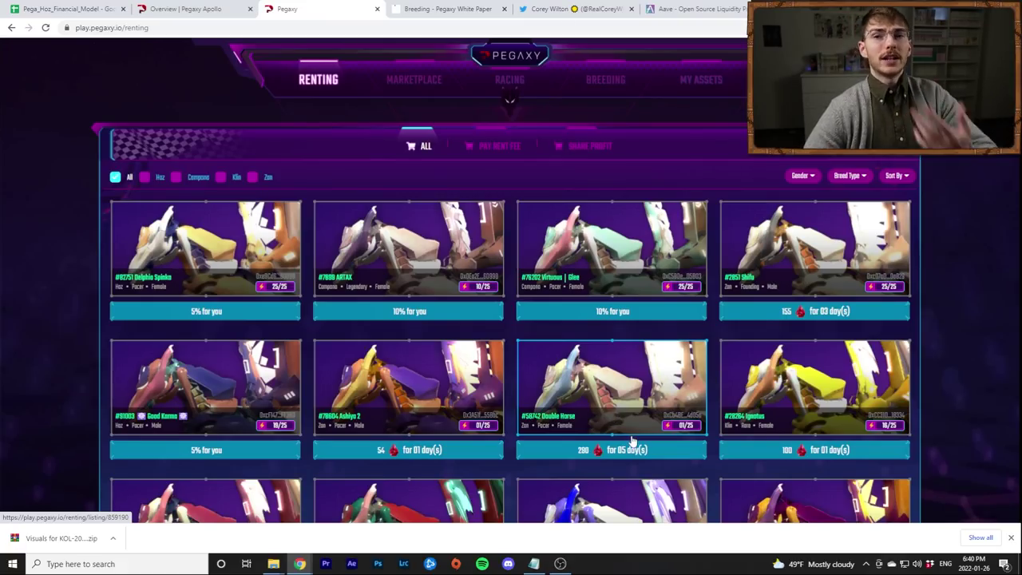
pyautogui.click(200, 9)
pyautogui.click(68, 7)
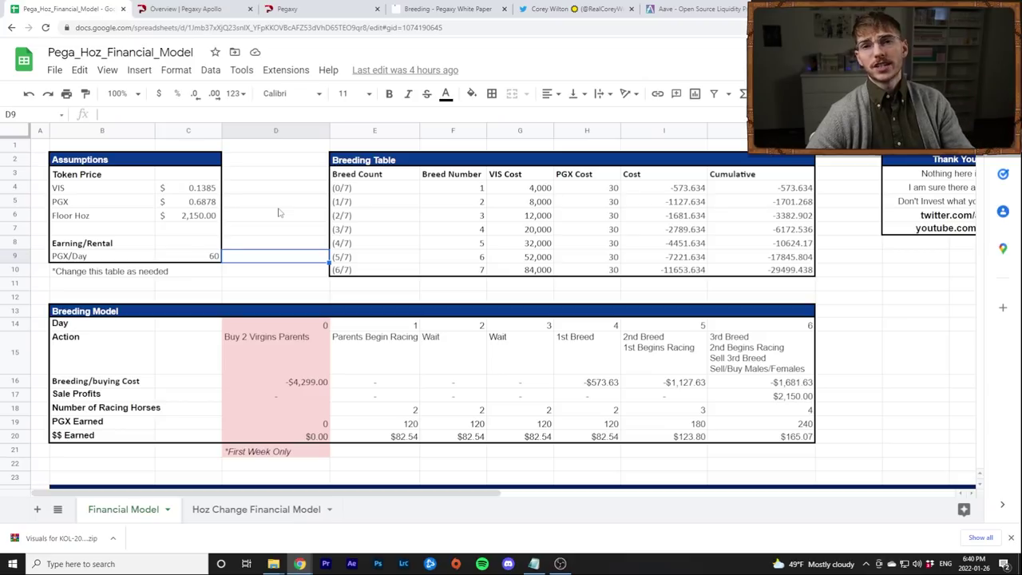
pyautogui.click(190, 257)
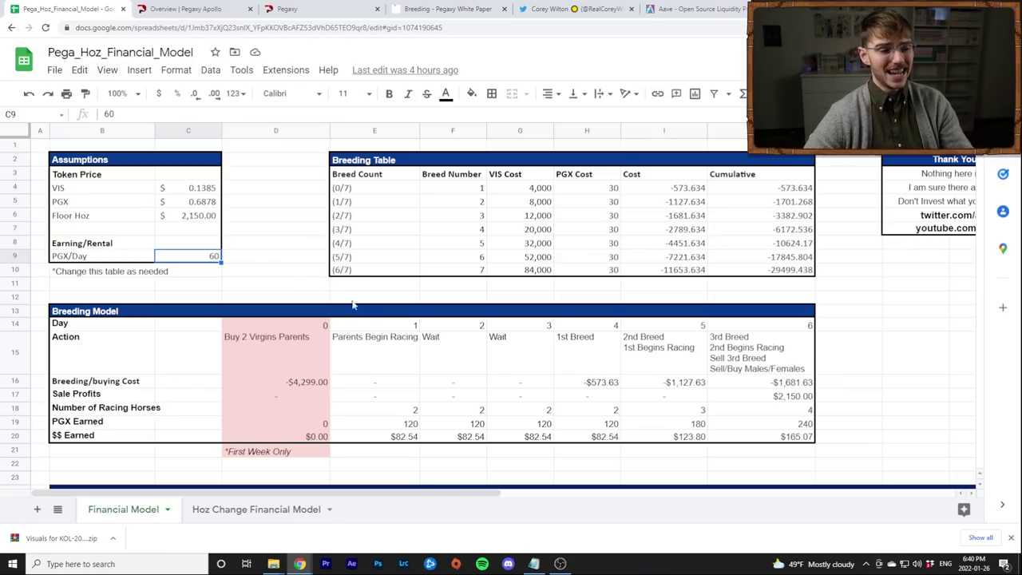
# Step: Go over the Breeding Model's actions from Parents Begin Racing on Day 1 through the Wait on Day 3
pyautogui.click(519, 355)
pyautogui.click(395, 363)
pyautogui.click(452, 363)
pyautogui.click(552, 358)
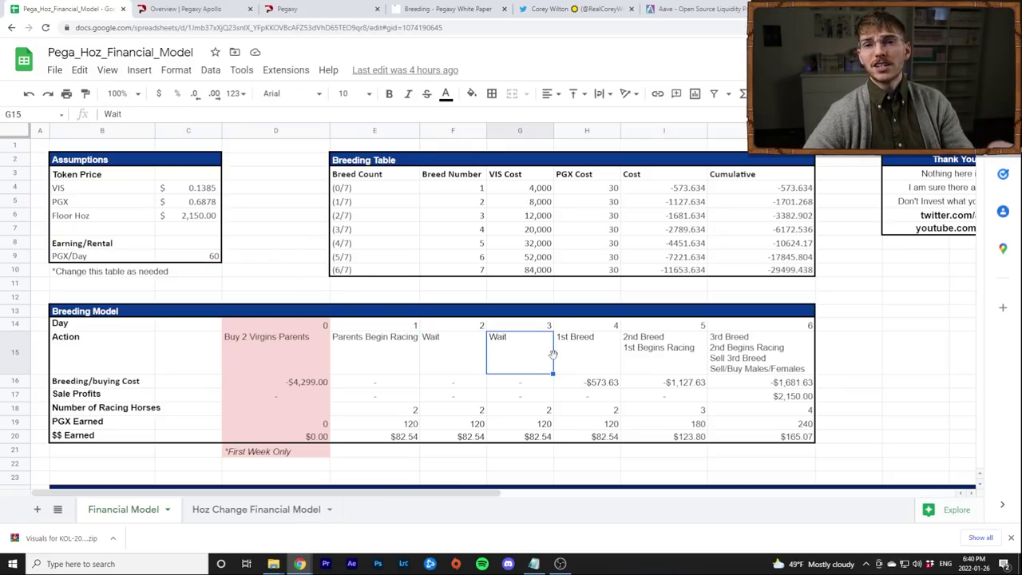
# Step: Consult the white paper's Cooldown Guide and return to the 1st Breed action on Day 4 of the Breeding Model
pyautogui.click(436, 9)
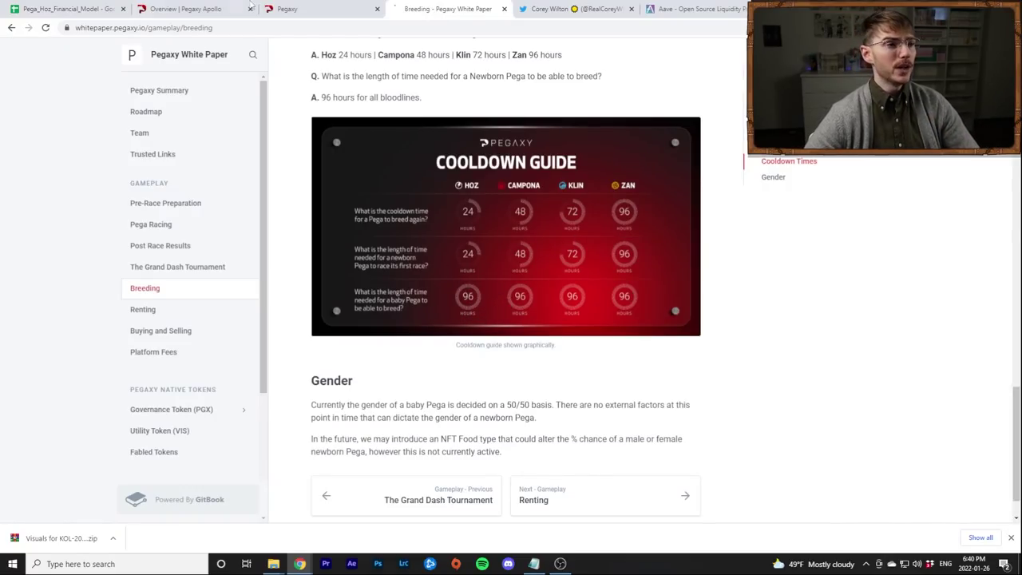
pyautogui.hotkey('ctrl', 'shift', 'Tab')
pyautogui.hotkey('ctrl', 'shift', 'Tab')
pyautogui.hotkey('ctrl', 'shift', 'Tab')
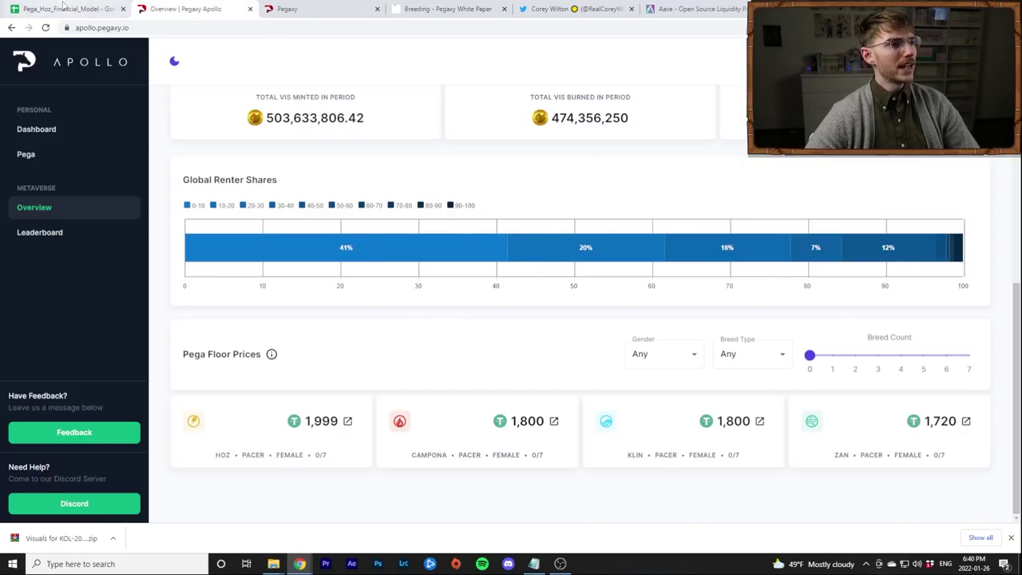
pyautogui.click(577, 367)
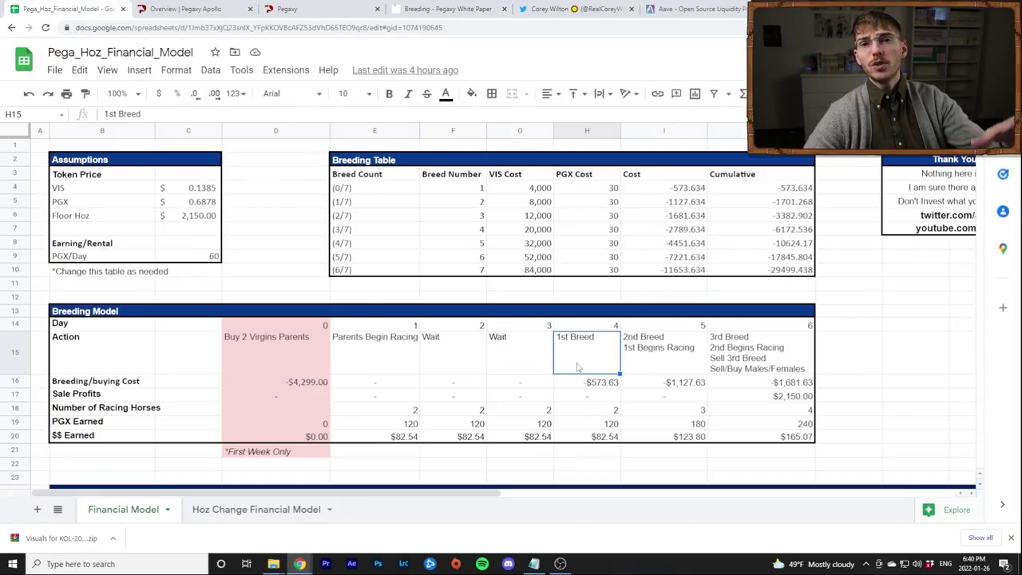
# Step: Highlight the first-week-only Day 0 column, and examine the 1st Breed and 2nd Breed actions on Days 4 and 5
pyautogui.moveTo(307, 357); pyautogui.dragTo(597, 348)
pyautogui.moveTo(287, 325); pyautogui.dragTo(325, 444)
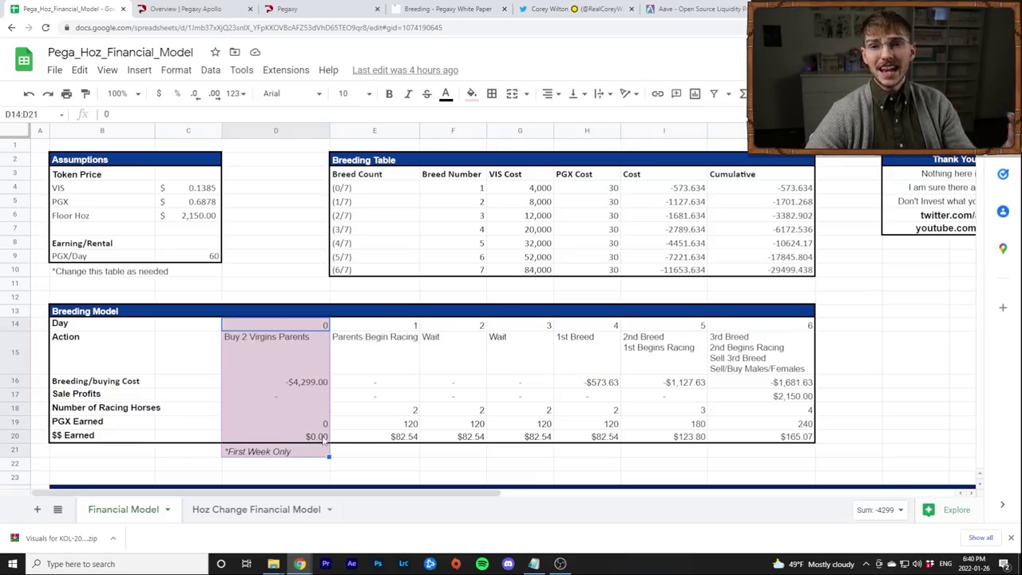
pyautogui.click(580, 357)
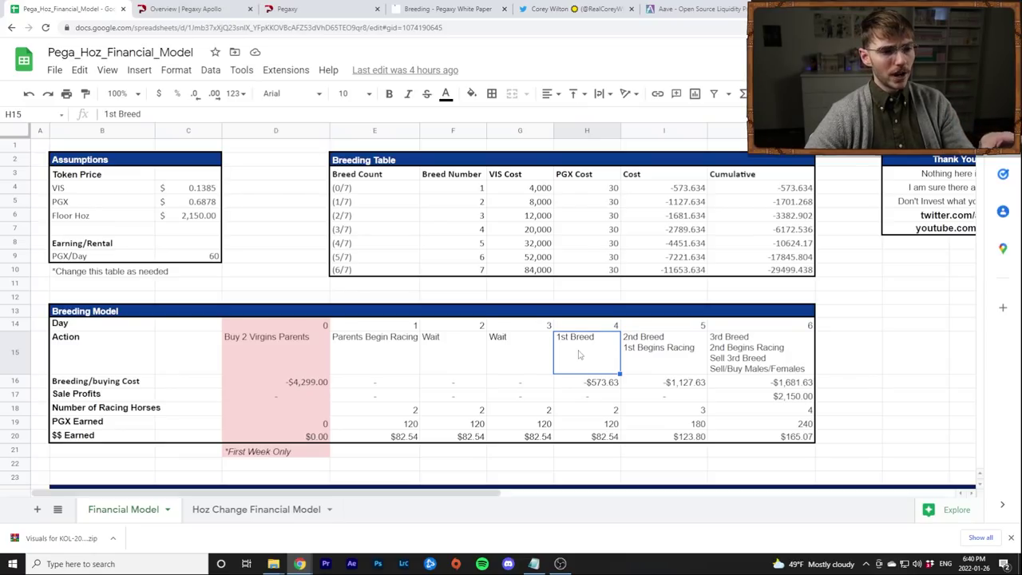
pyautogui.click(671, 357)
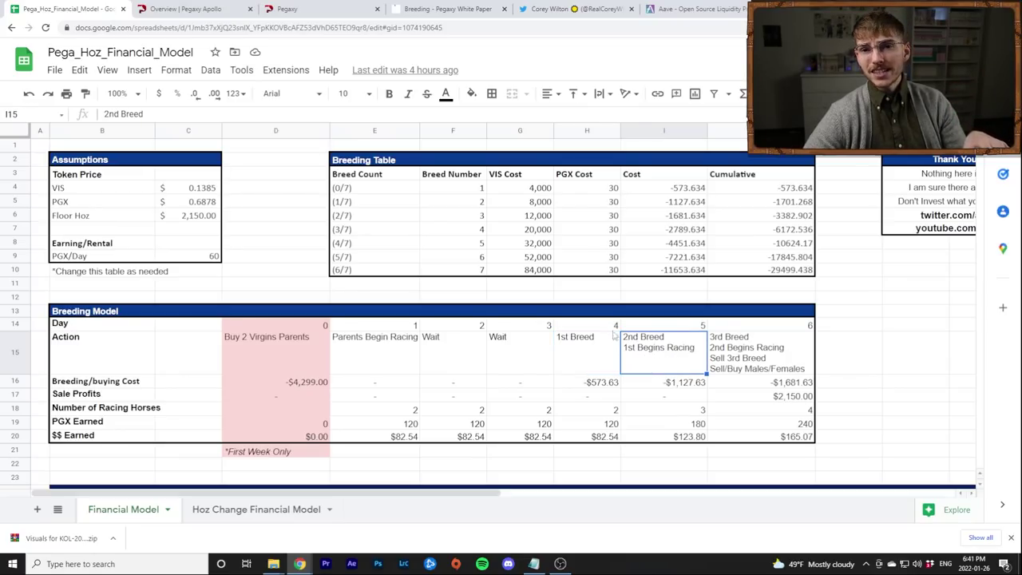
# Step: Compare the 1st, 2nd and 3rd Breed actions on Days 4, 5 and 6 of the Breeding Model
pyautogui.click(582, 346)
pyautogui.click(661, 351)
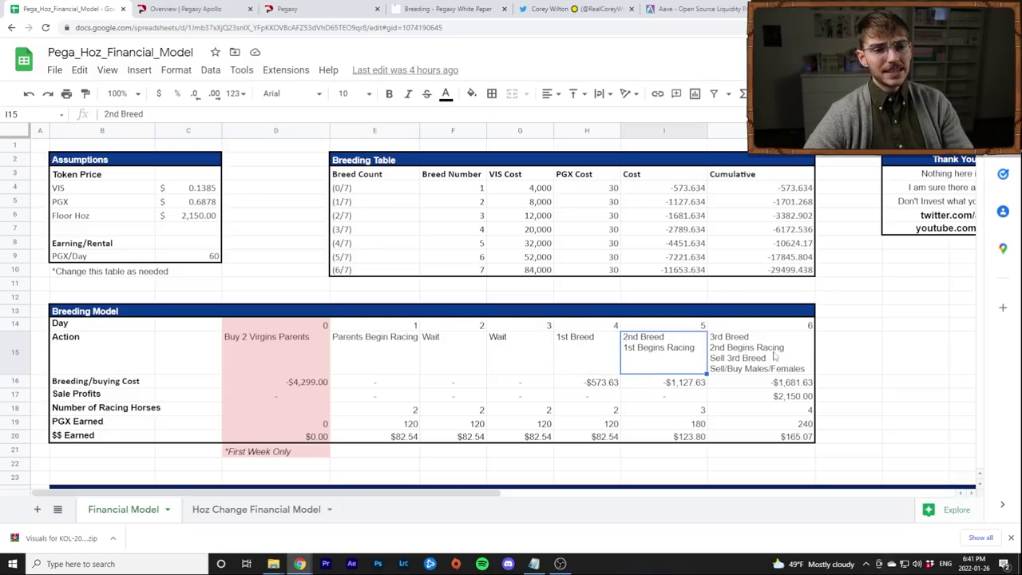
pyautogui.click(775, 358)
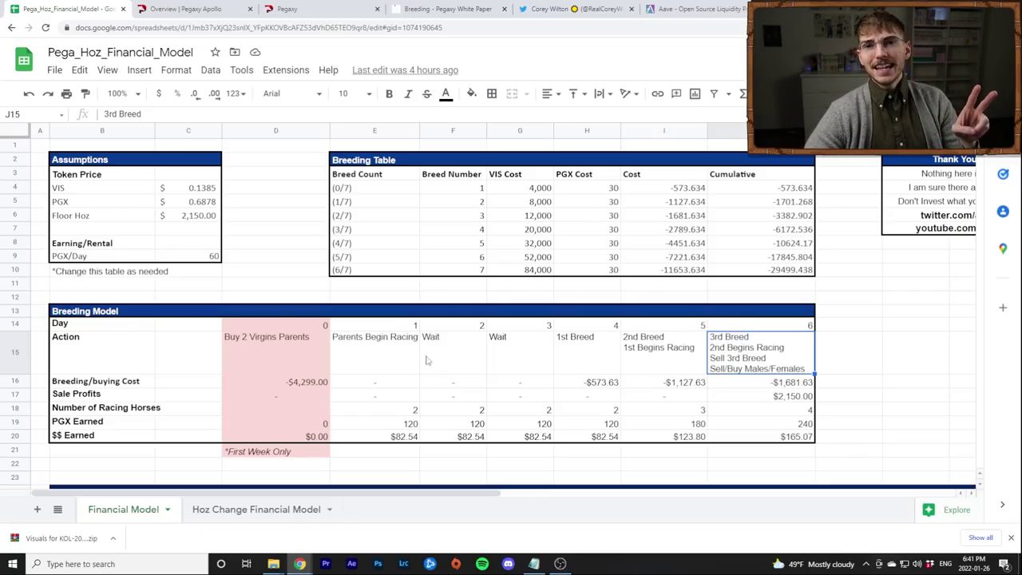
pyautogui.click(575, 361)
pyautogui.click(659, 367)
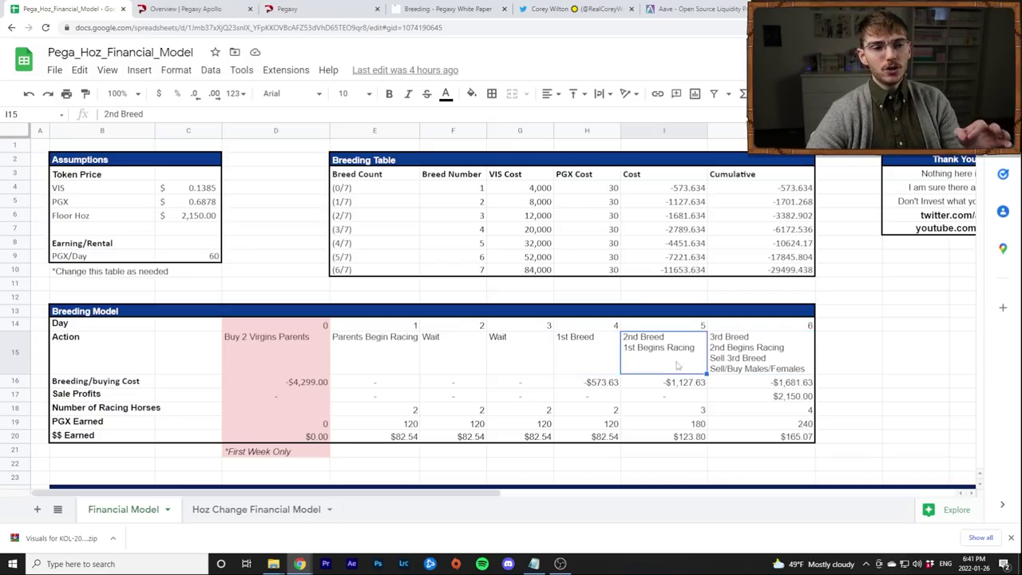
pyautogui.click(755, 370)
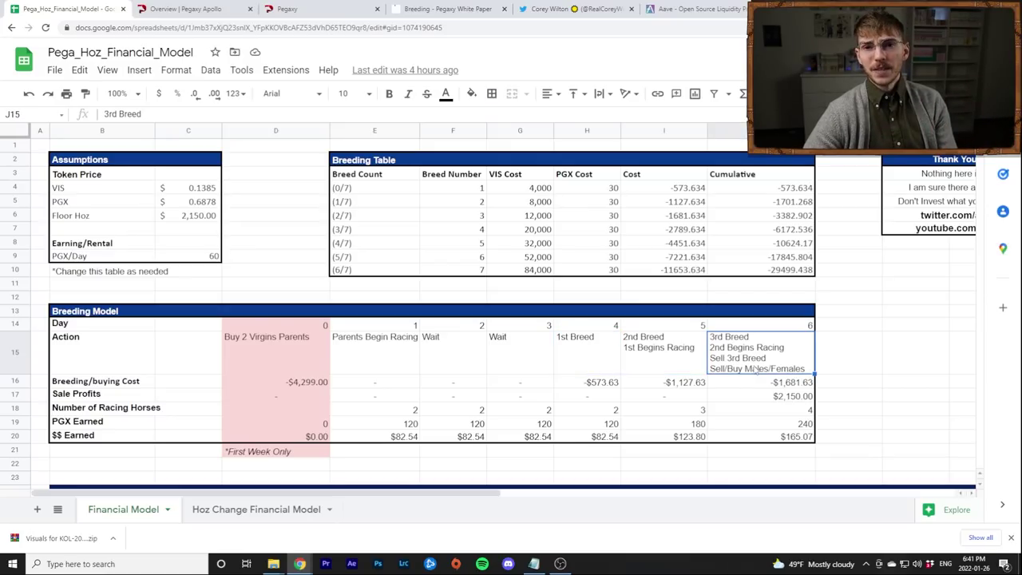
pyautogui.click(590, 347)
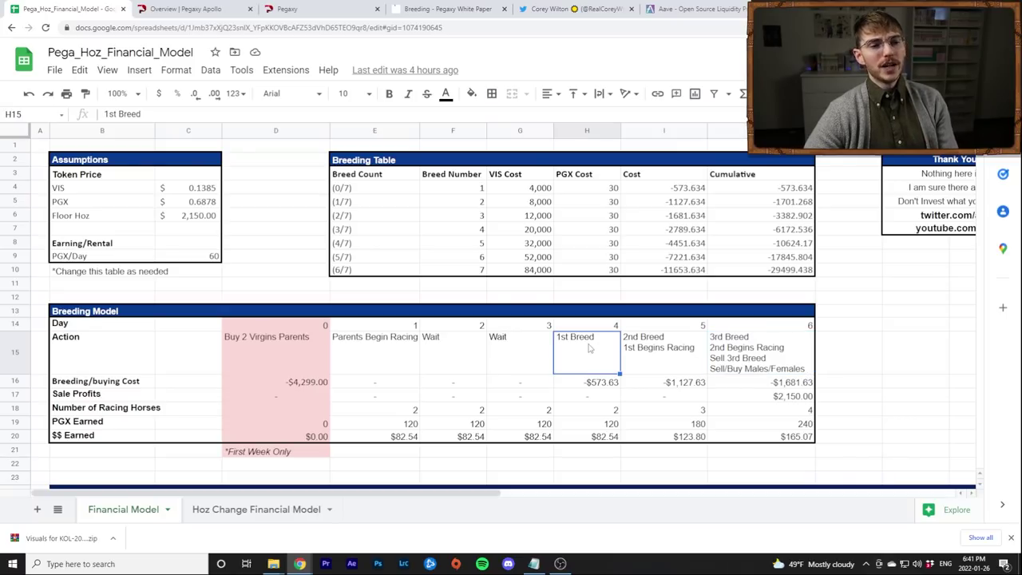
pyautogui.click(654, 353)
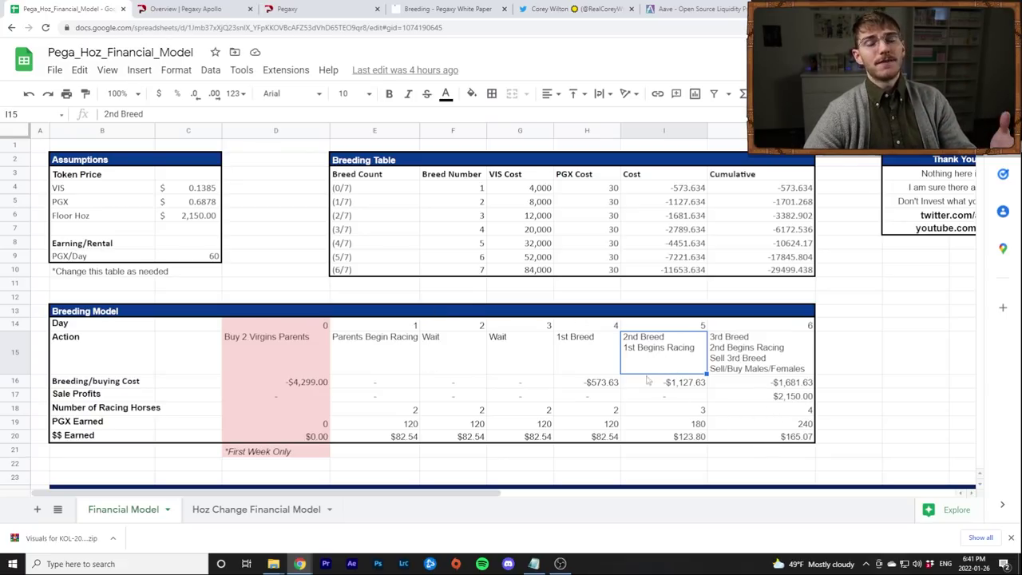
pyautogui.click(801, 363)
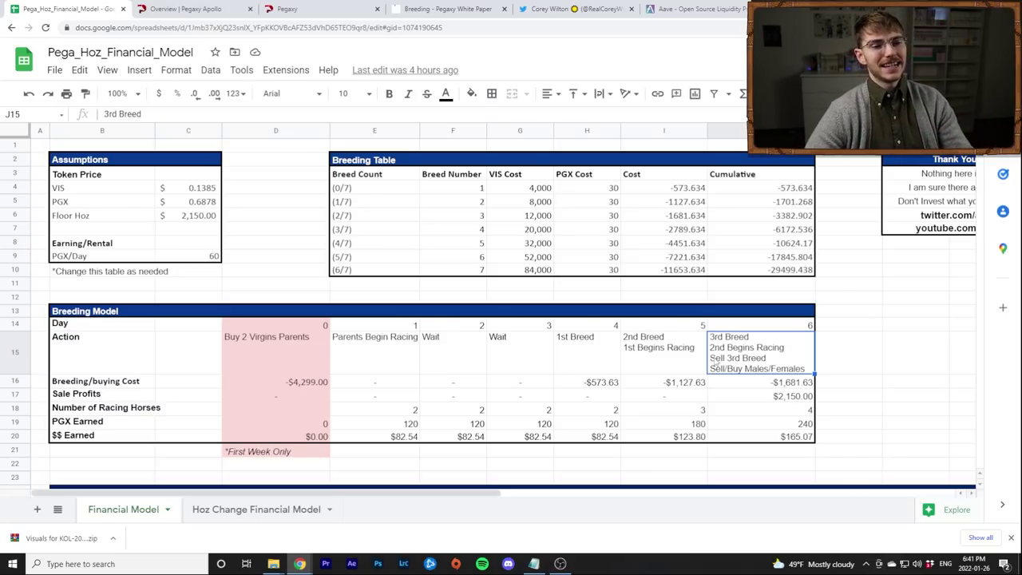
# Step: Review the Breeding Model's PGX Earned and $$ Earned rows against PGX/Day, plus the Day 6 sale profit and the Day 4–6 breeding costs
pyautogui.click(106, 421)
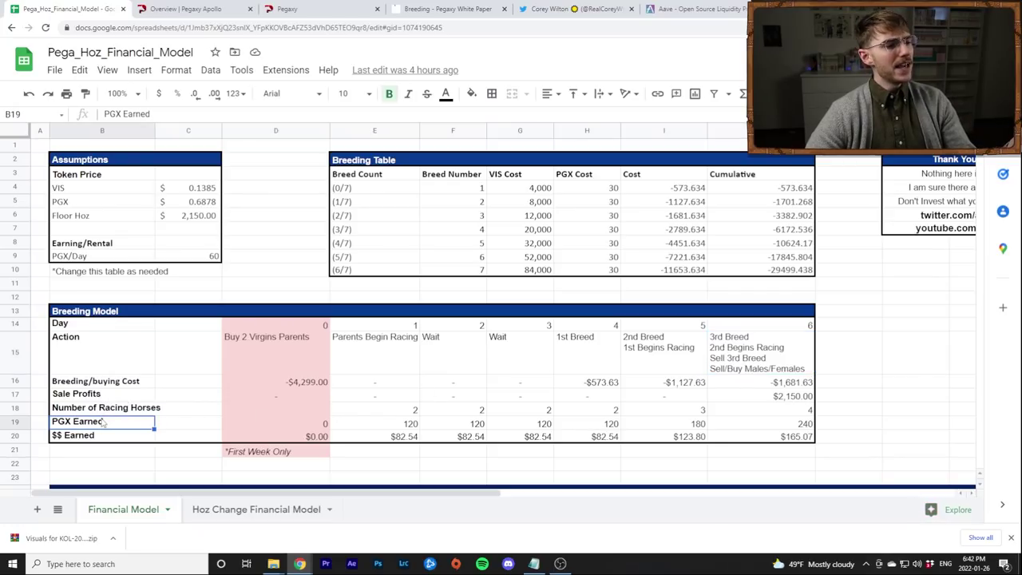
pyautogui.click(198, 259)
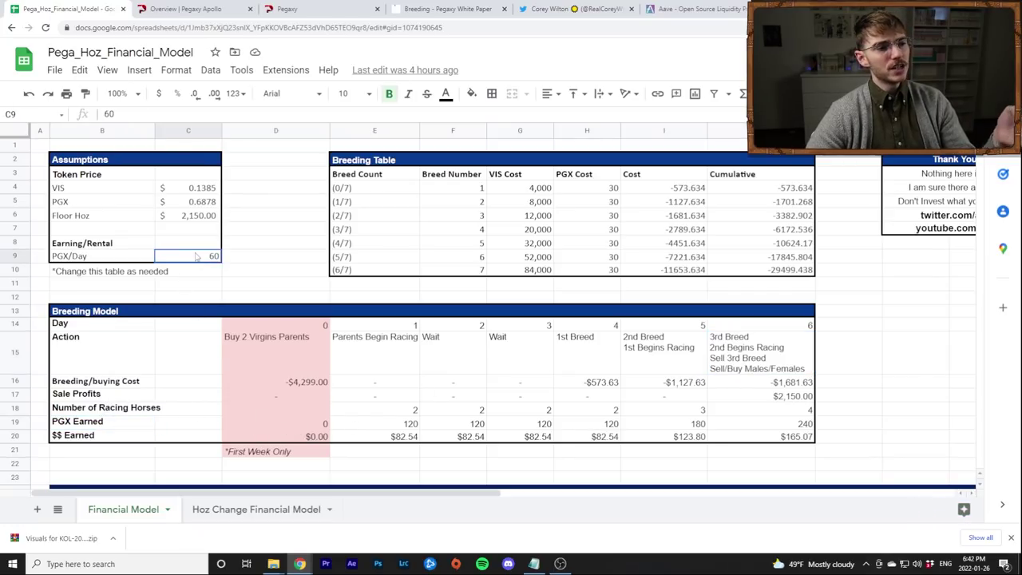
pyautogui.moveTo(391, 423); pyautogui.dragTo(707, 427)
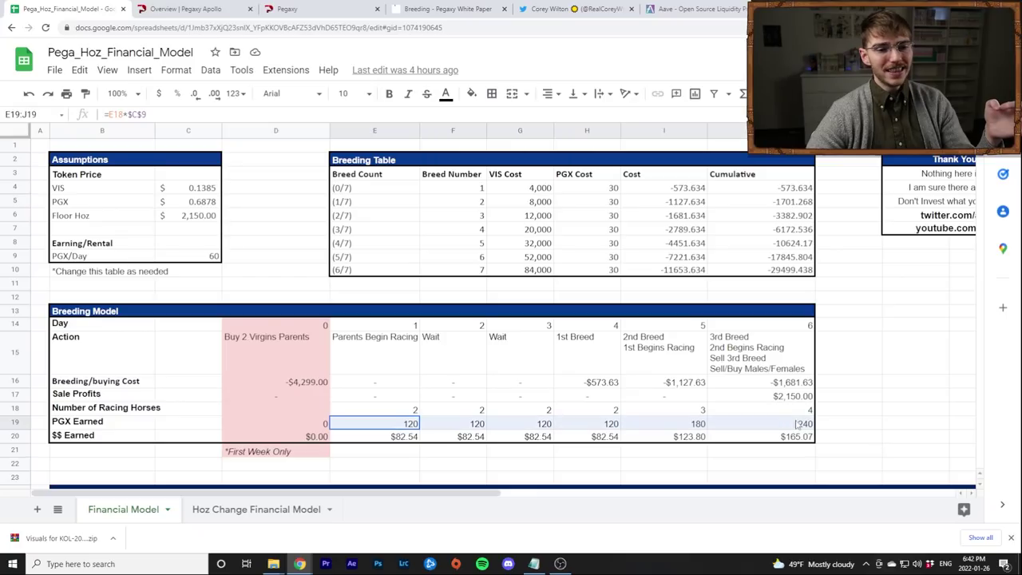
pyautogui.moveTo(373, 439); pyautogui.dragTo(755, 431)
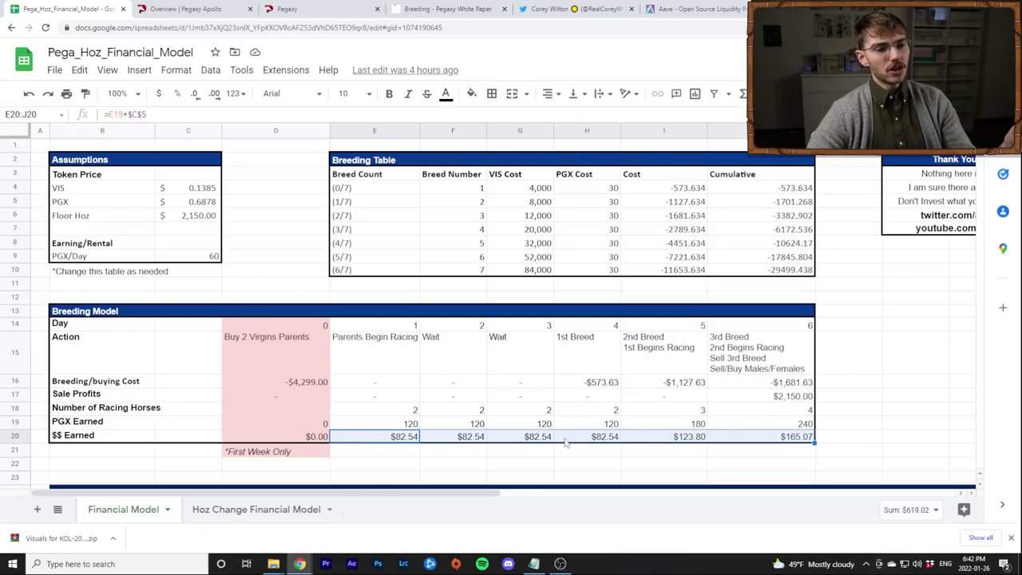
pyautogui.click(787, 399)
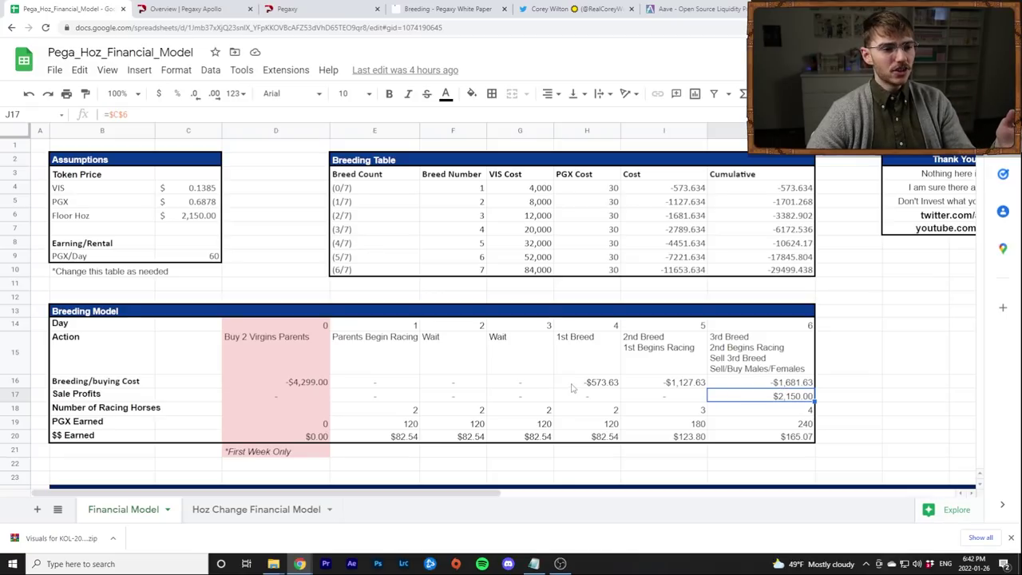
pyautogui.moveTo(574, 384); pyautogui.dragTo(786, 384)
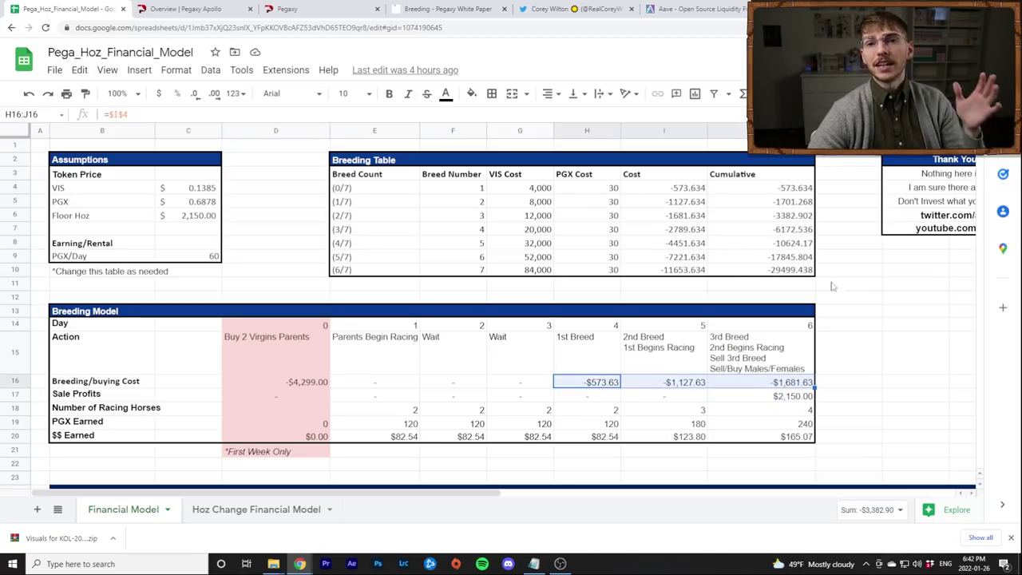
# Step: Examine the Financial Model summary's Week row through Week 6, the starting Number of Pega and the Week 1 Number of Races
pyautogui.click(870, 313)
pyautogui.scroll(-5, 865, 311)
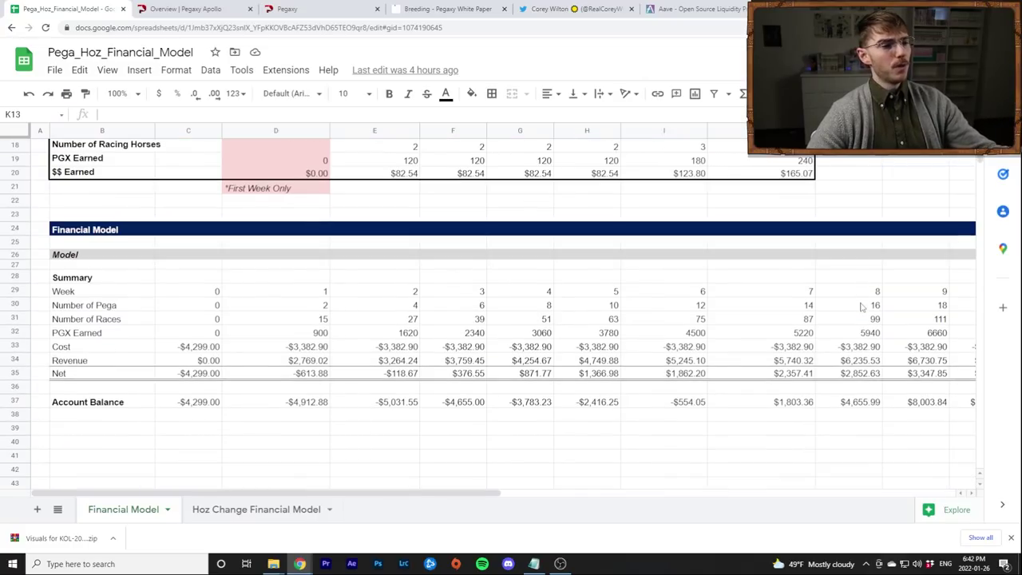
pyautogui.scroll(1, 301, 399)
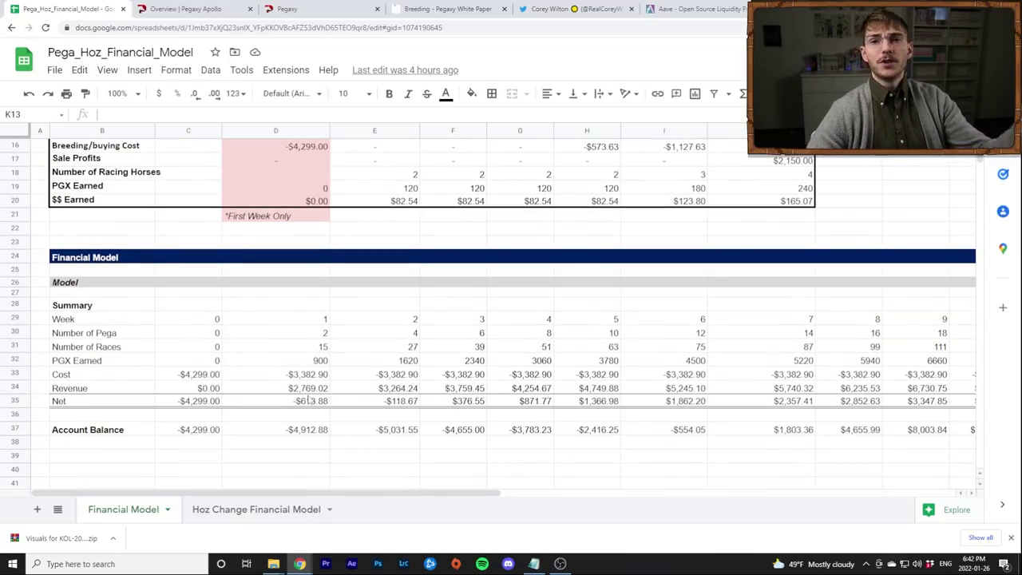
pyautogui.click(90, 320)
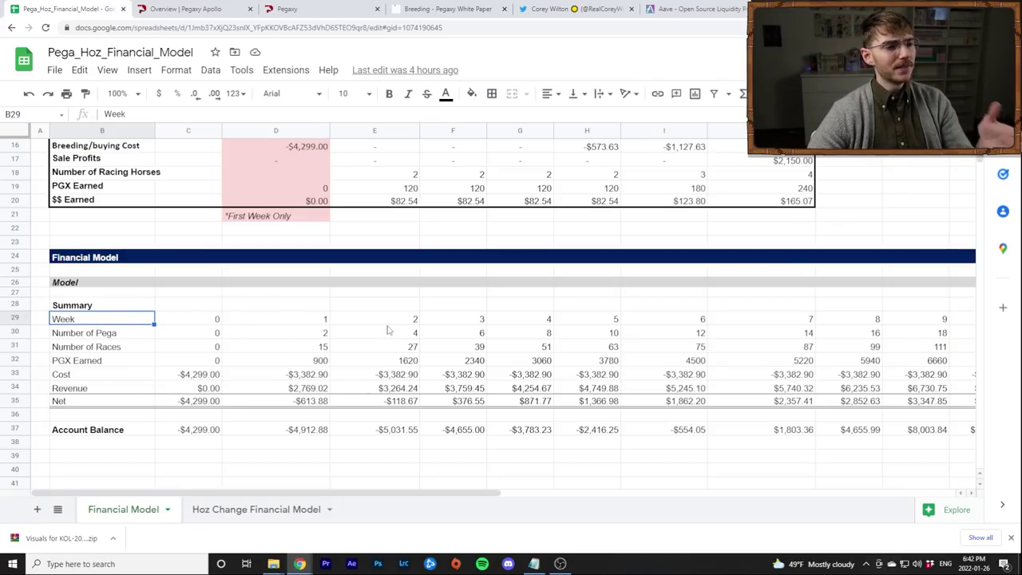
pyautogui.moveTo(107, 320); pyautogui.dragTo(700, 320)
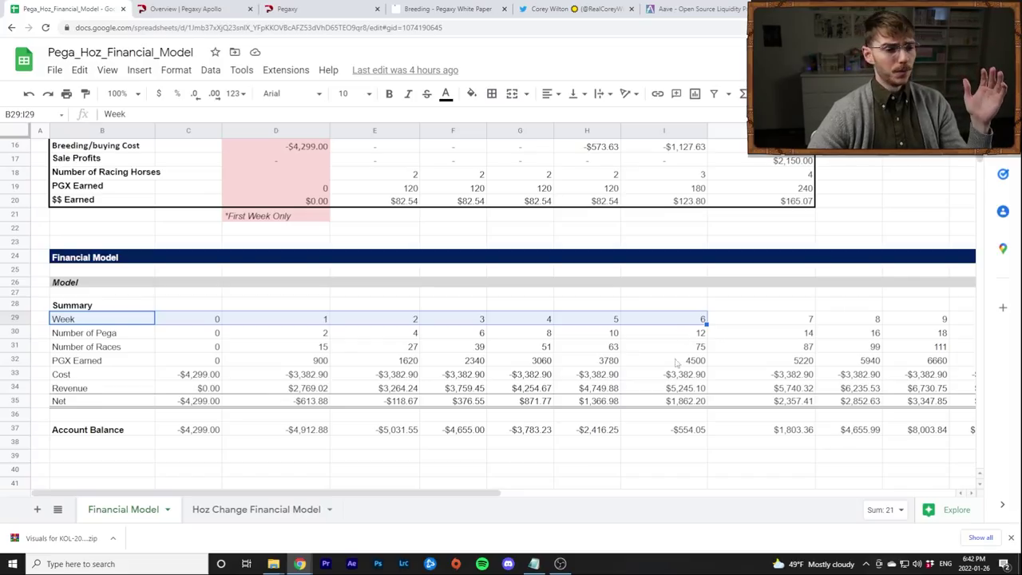
pyautogui.click(177, 336)
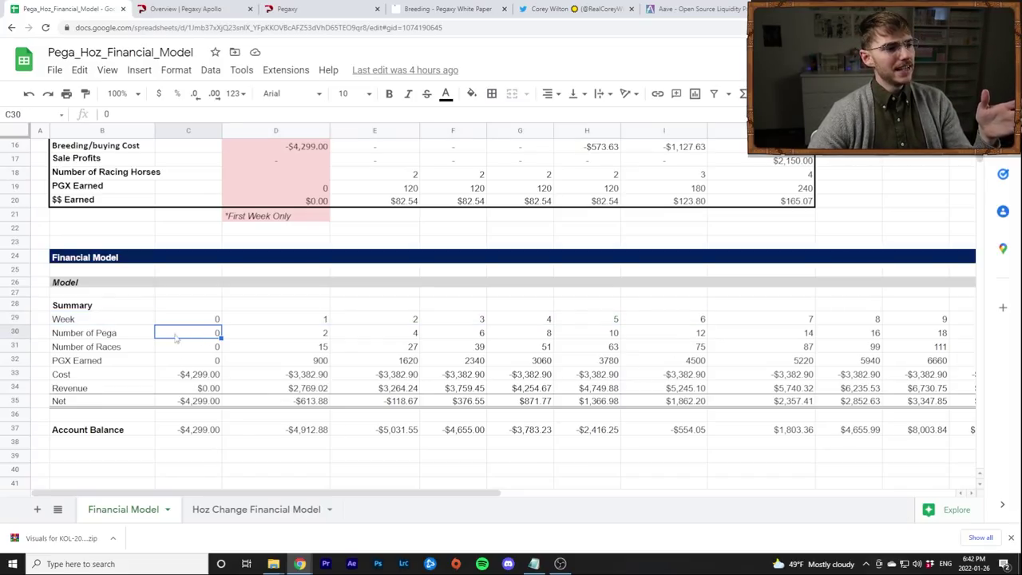
pyautogui.click(296, 350)
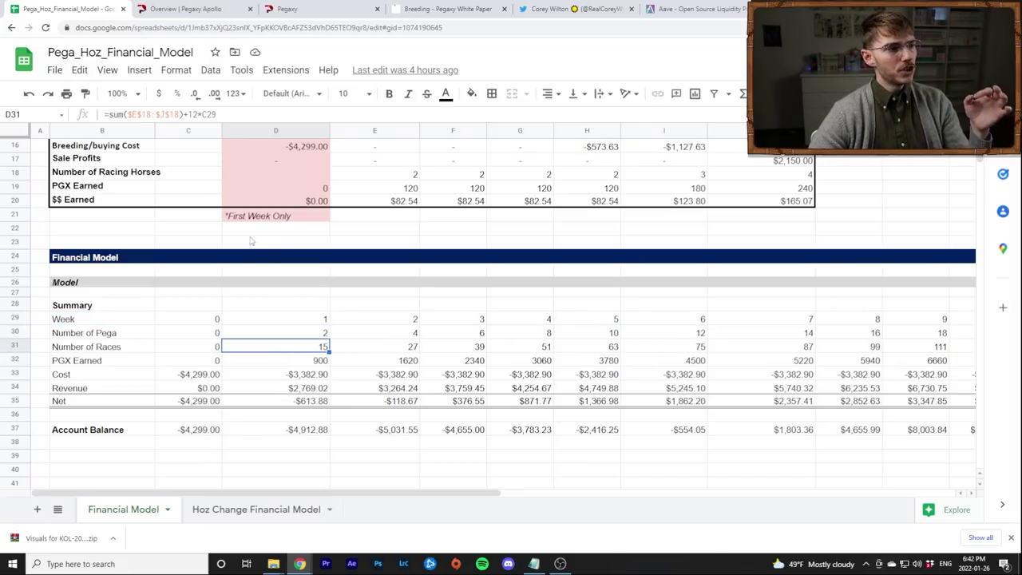
pyautogui.scroll(1, 239, 247)
pyautogui.scroll(-1, 206, 287)
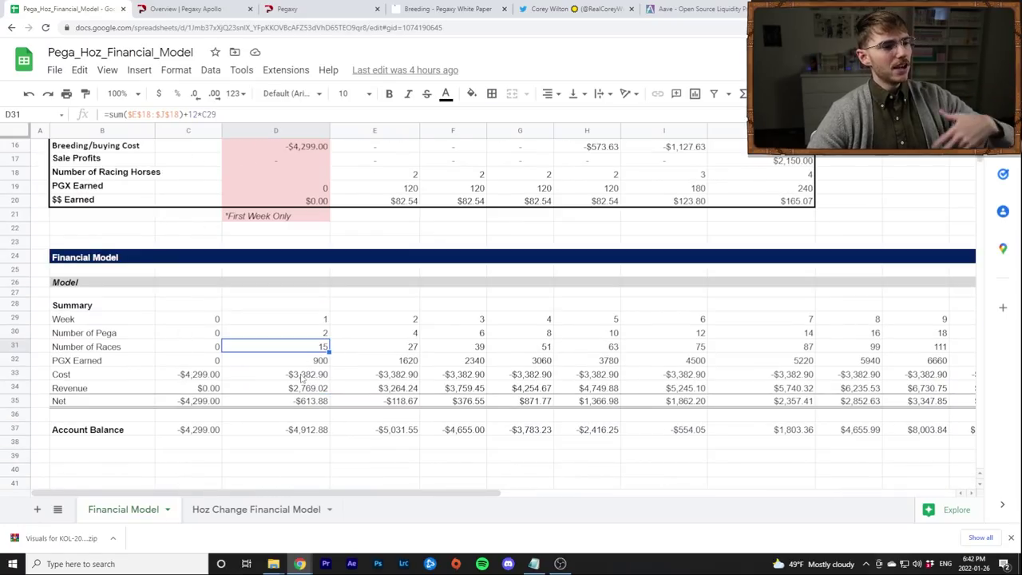
# Step: Trace the Account Balance from Week 0 through the Week 1 Cost to the Week 1 balance
pyautogui.moveTo(100, 436); pyautogui.dragTo(191, 436)
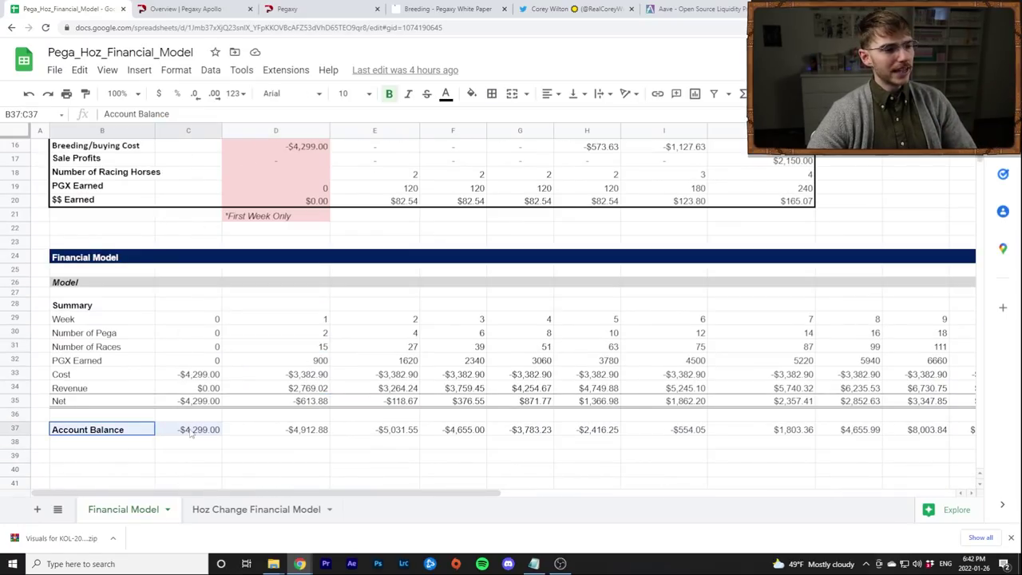
pyautogui.click(200, 441)
pyautogui.click(194, 433)
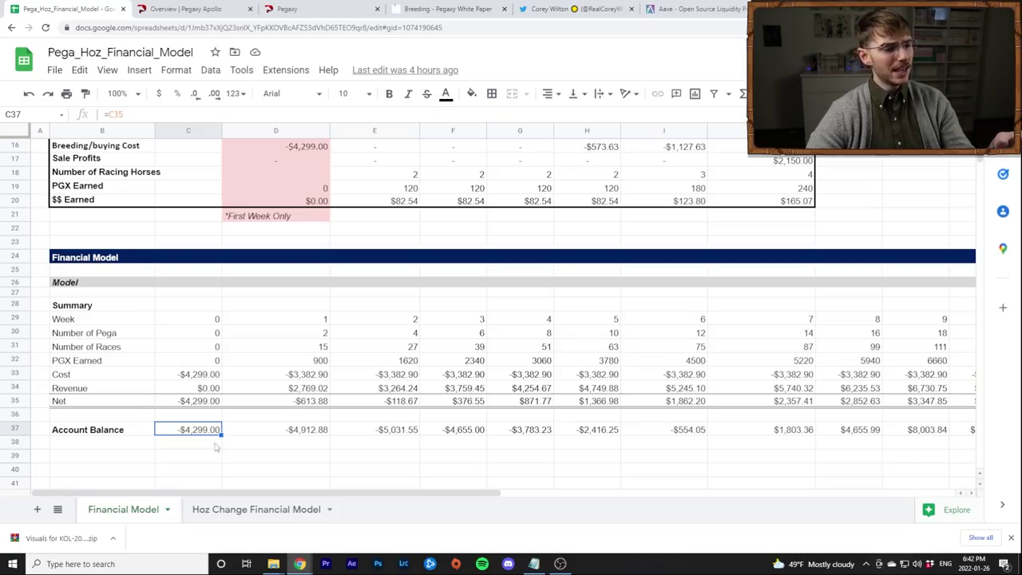
pyautogui.click(284, 378)
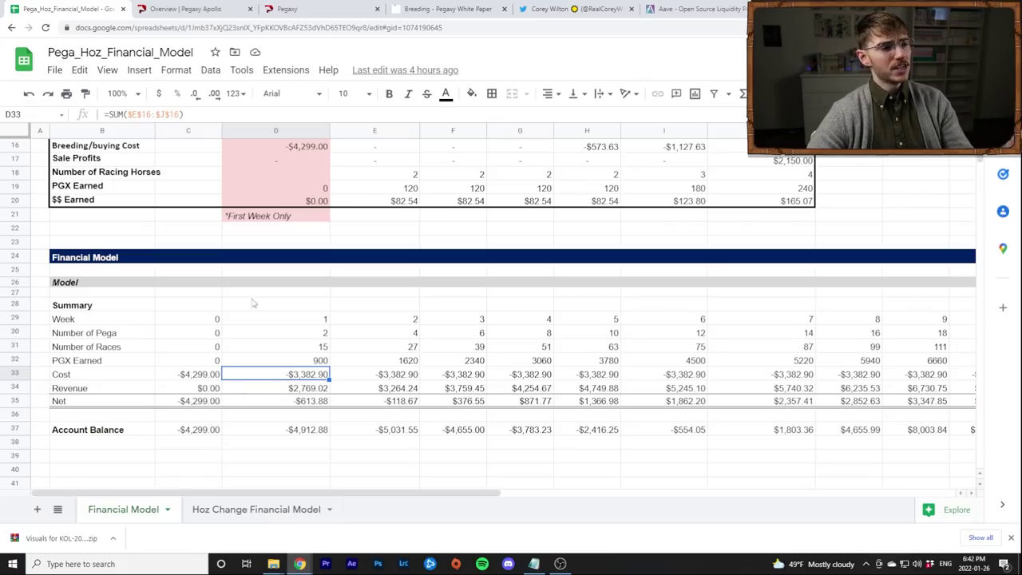
pyautogui.click(291, 433)
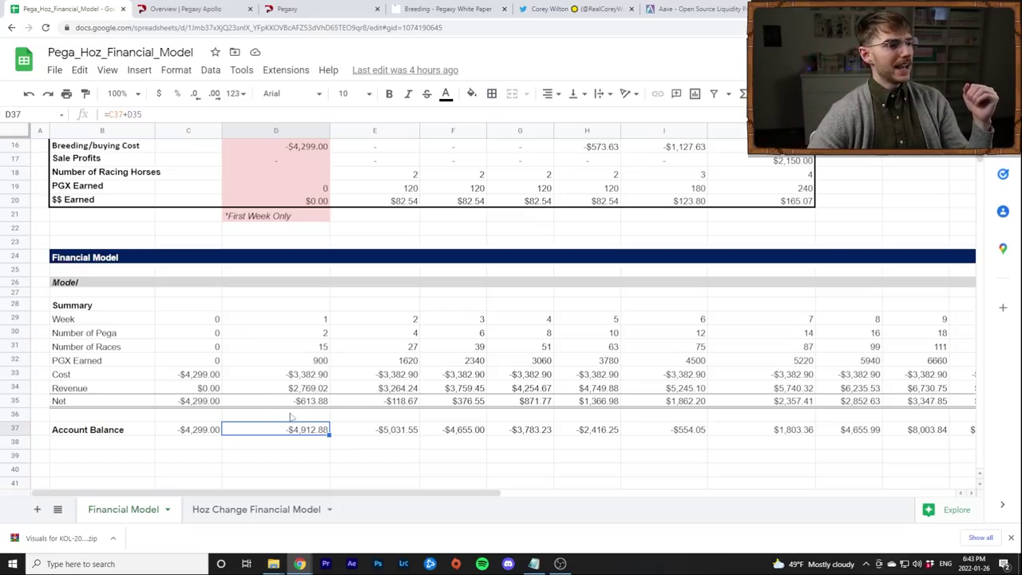
# Step: Follow the Number of Pega row in the Financial Model summary from Week 0 to Week 4
pyautogui.click(218, 335)
pyautogui.press('Right')
pyautogui.press('Right')
pyautogui.press('Right')
pyautogui.press('Right')
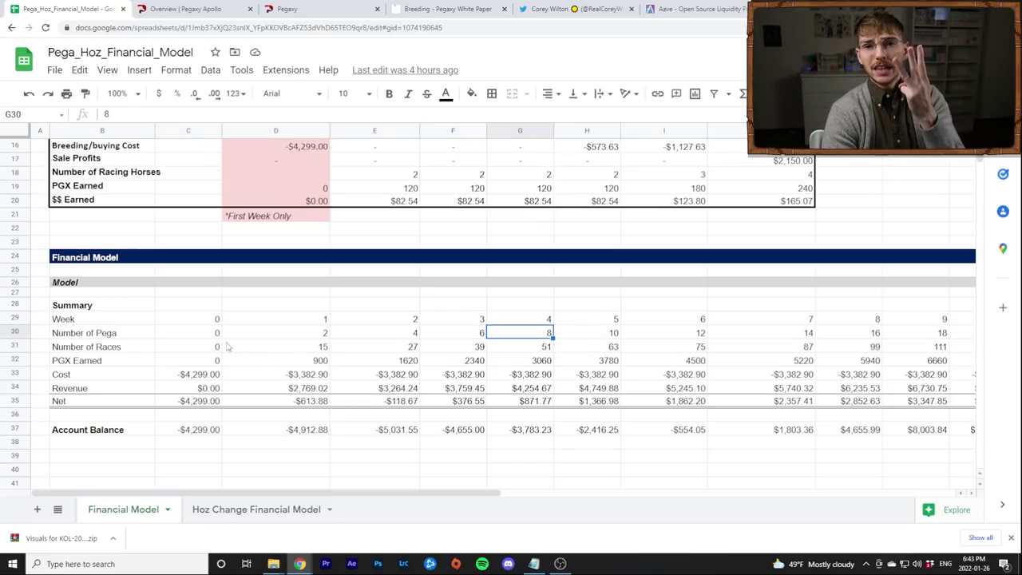
# Step: Check the cost of breed number 4 in the Breeding Table and the Floor Hoz assumption
pyautogui.scroll(5, 226, 346)
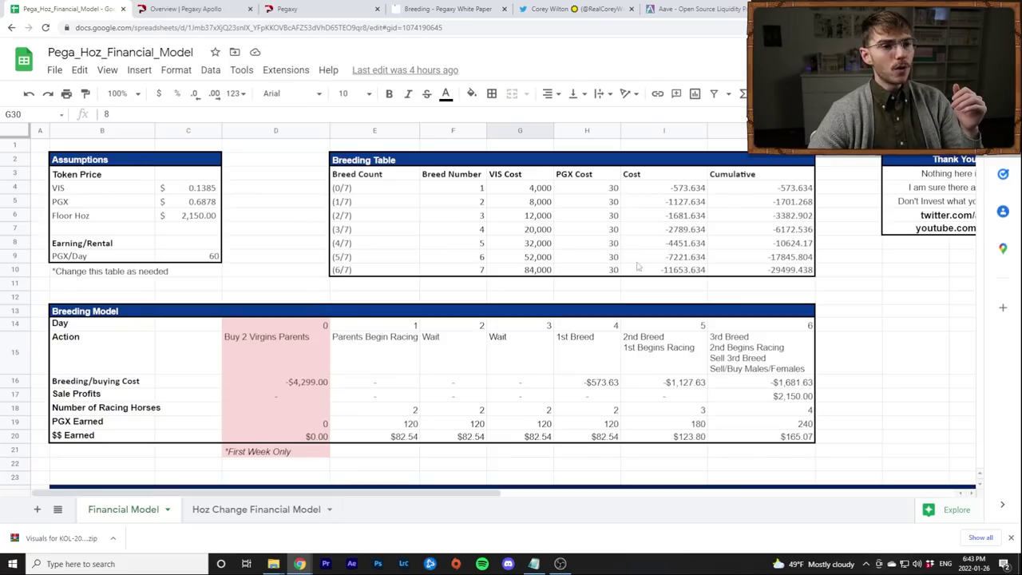
pyautogui.click(671, 234)
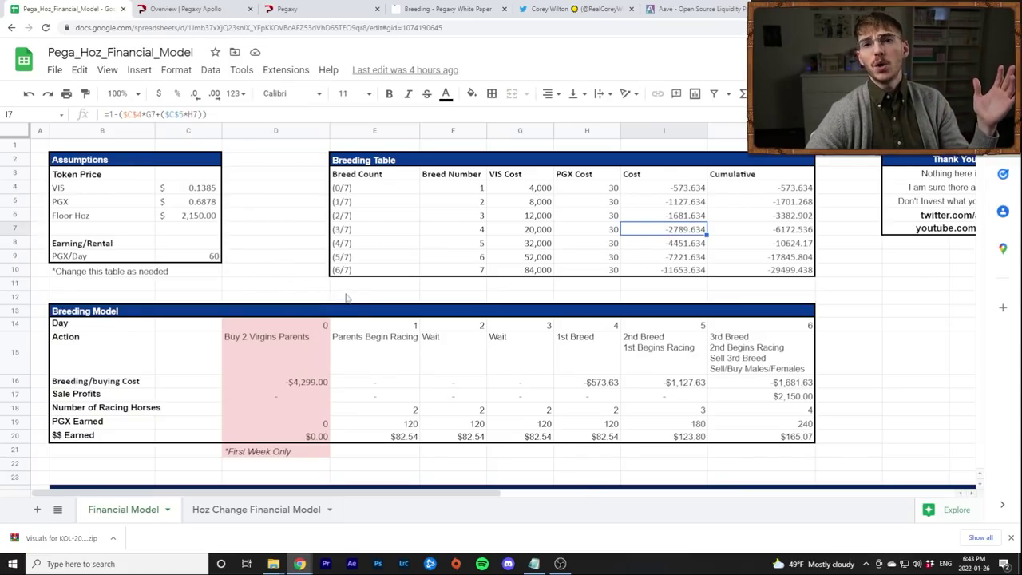
pyautogui.scroll(-3, 349, 295)
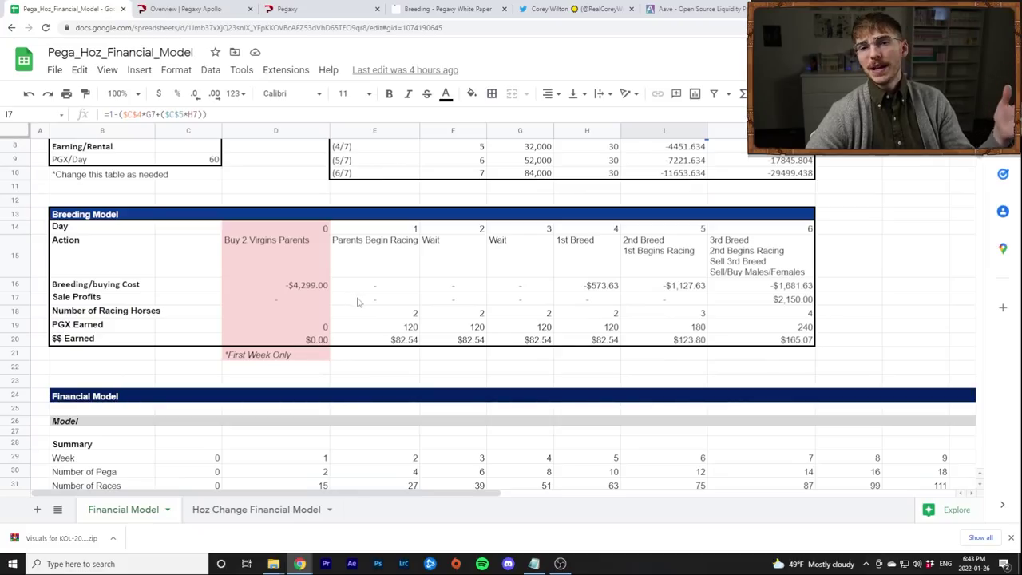
pyautogui.scroll(3, 391, 337)
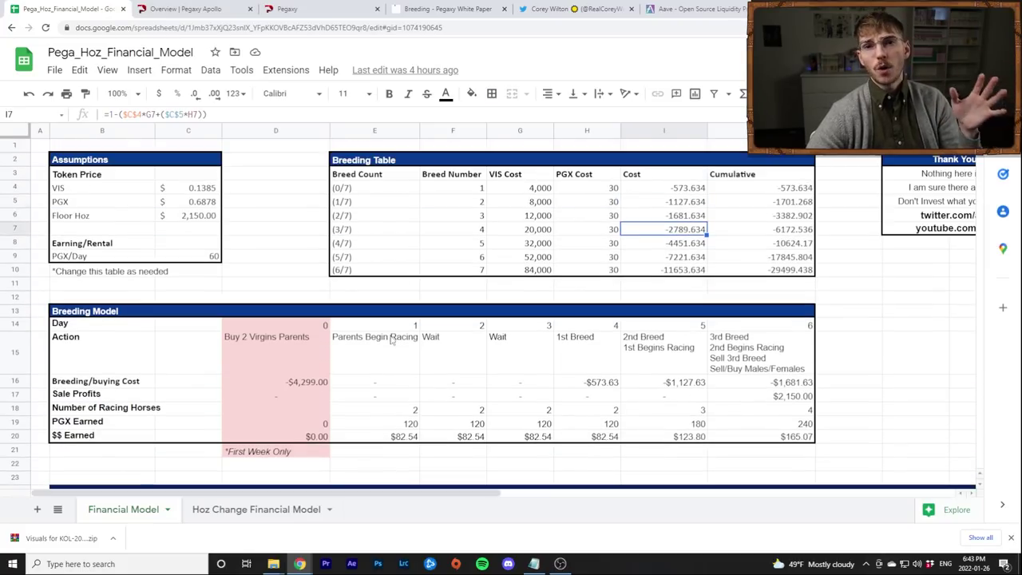
pyautogui.click(121, 220)
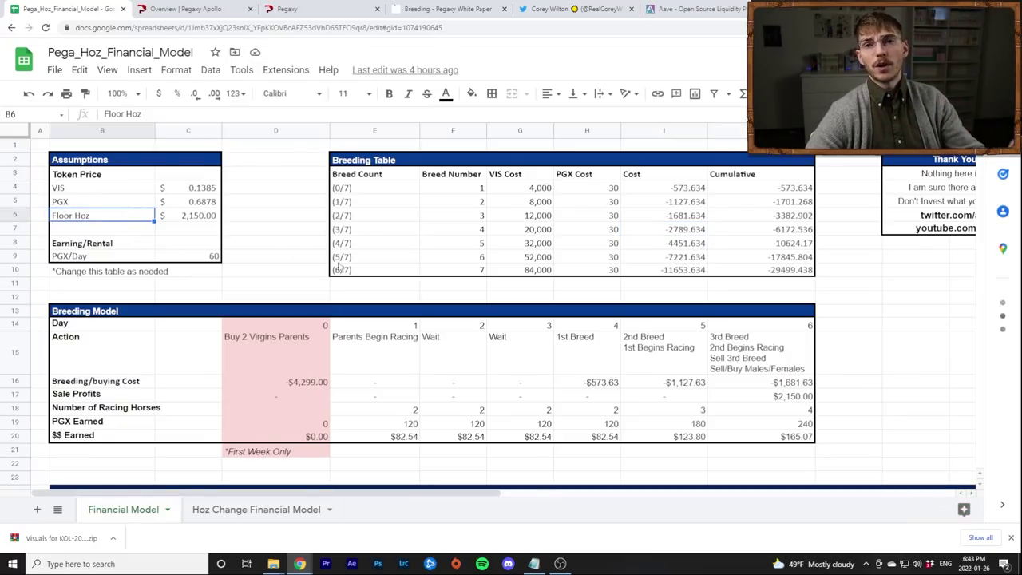
# Step: Follow the summary's PGX Earned row from Week 2 to Week 4, and inspect Week 5's Number of Pega and Number of Races
pyautogui.scroll(-5, 349, 276)
pyautogui.click(393, 334)
pyautogui.press('Right')
pyautogui.press('Right')
pyautogui.press('Right')
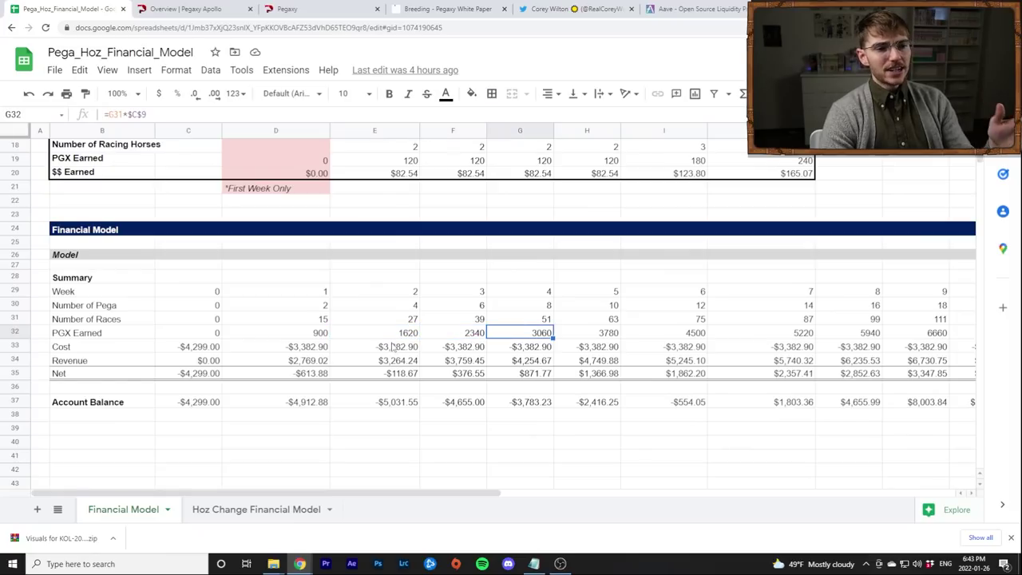
pyautogui.press('Up')
pyautogui.press('Up')
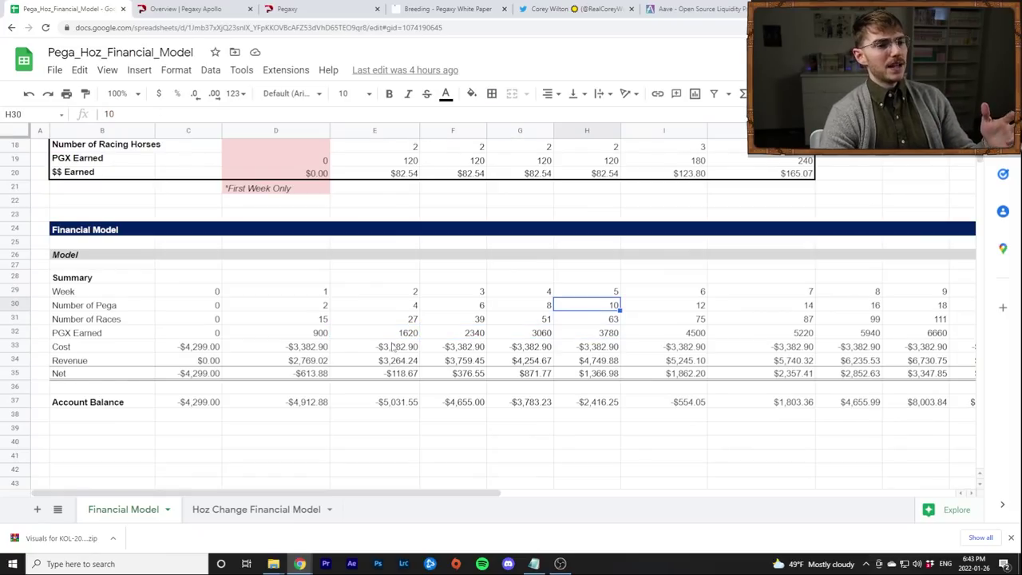
pyautogui.press('Down')
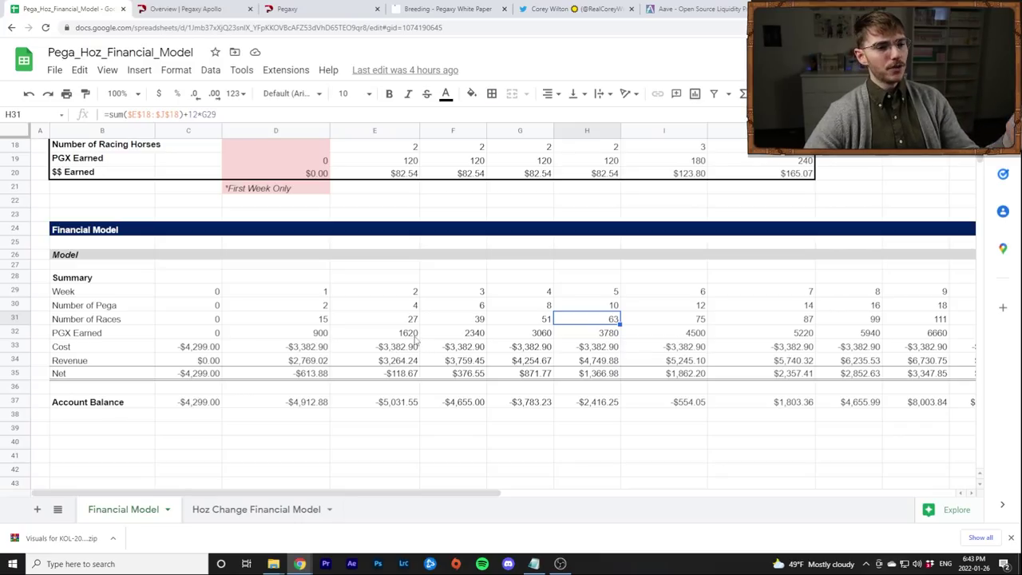
# Step: Highlight the Week 7 column of the summary and inspect its Account Balance
pyautogui.click(767, 402)
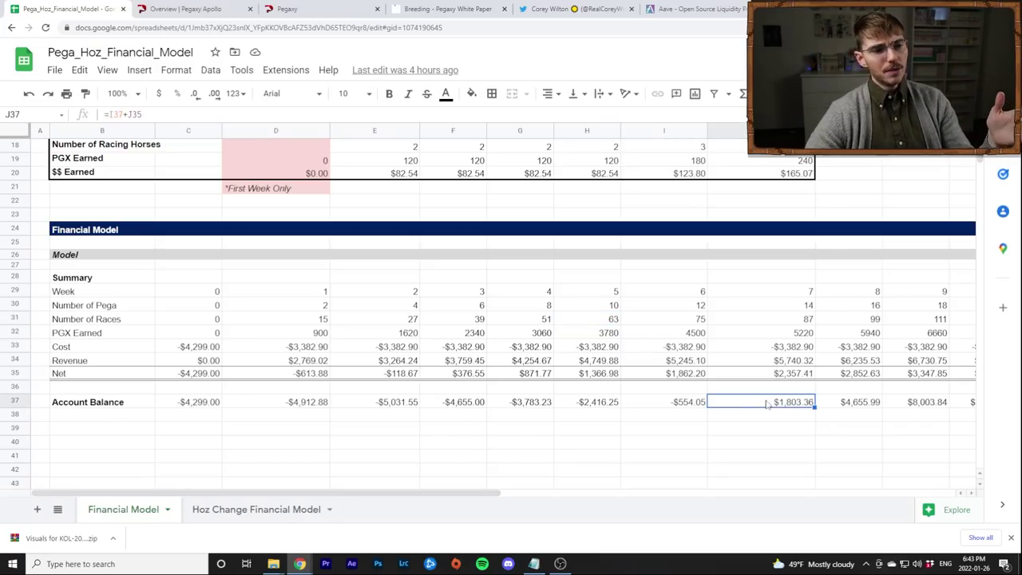
pyautogui.click(779, 294)
pyautogui.moveTo(778, 294); pyautogui.dragTo(789, 404)
pyautogui.click(786, 404)
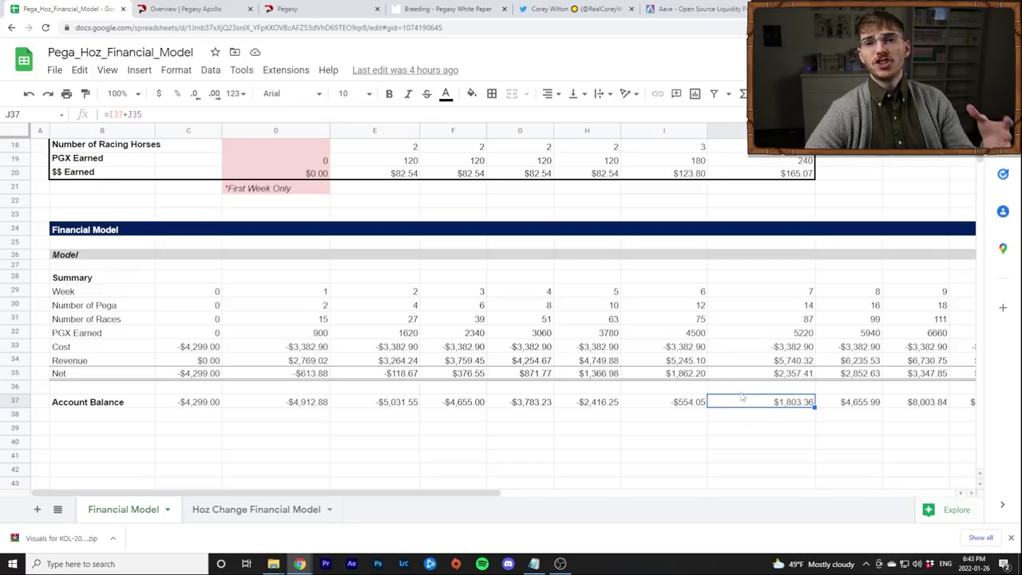
# Step: Highlight the Breeding Model's Number of Racing Horses for Days 1–6, and the summary's Number of Races and PGX Earned over the early weeks
pyautogui.scroll(3, 743, 400)
pyautogui.moveTo(375, 285); pyautogui.dragTo(723, 294)
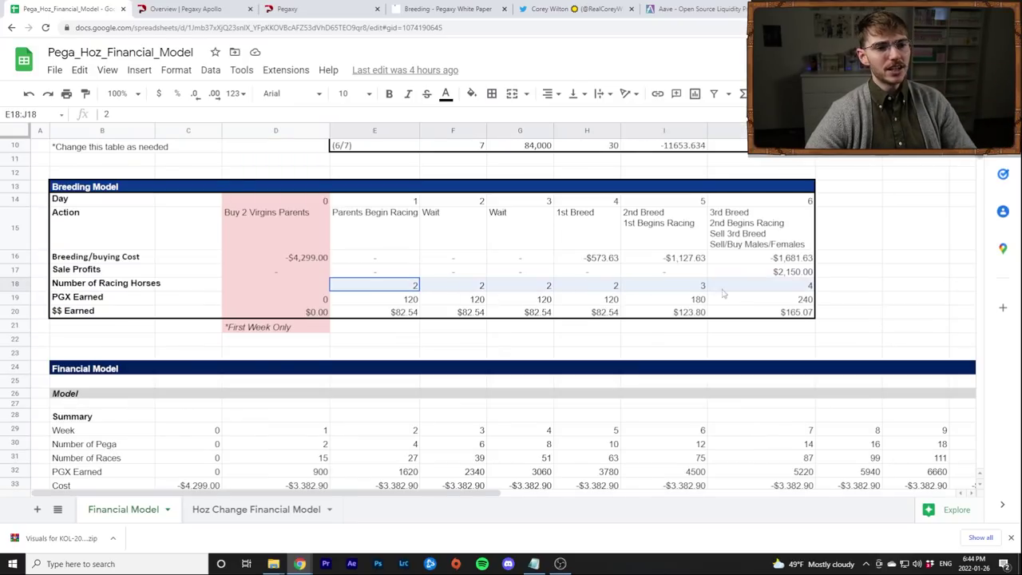
pyautogui.scroll(-2, 383, 412)
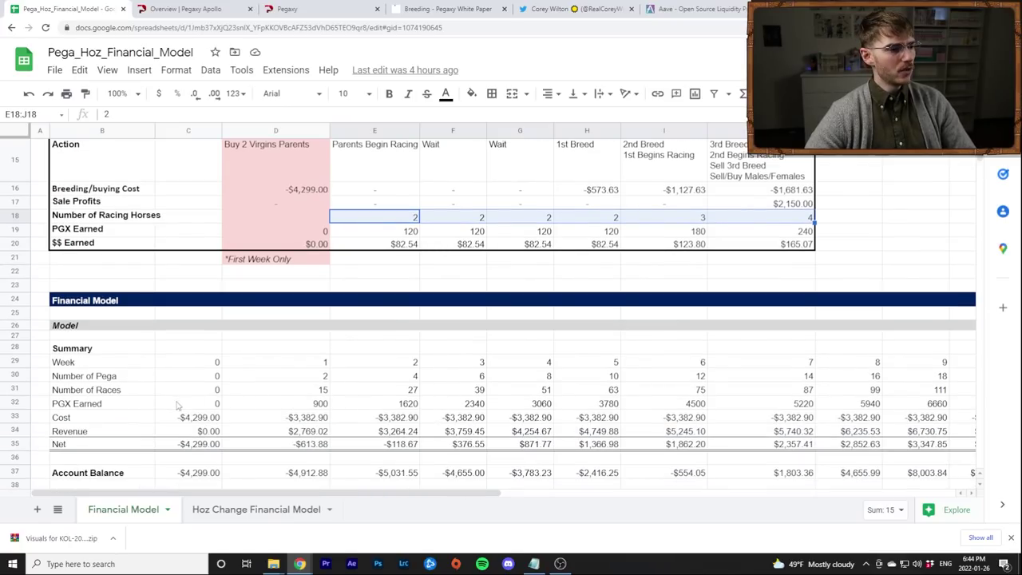
pyautogui.moveTo(189, 392); pyautogui.dragTo(611, 392)
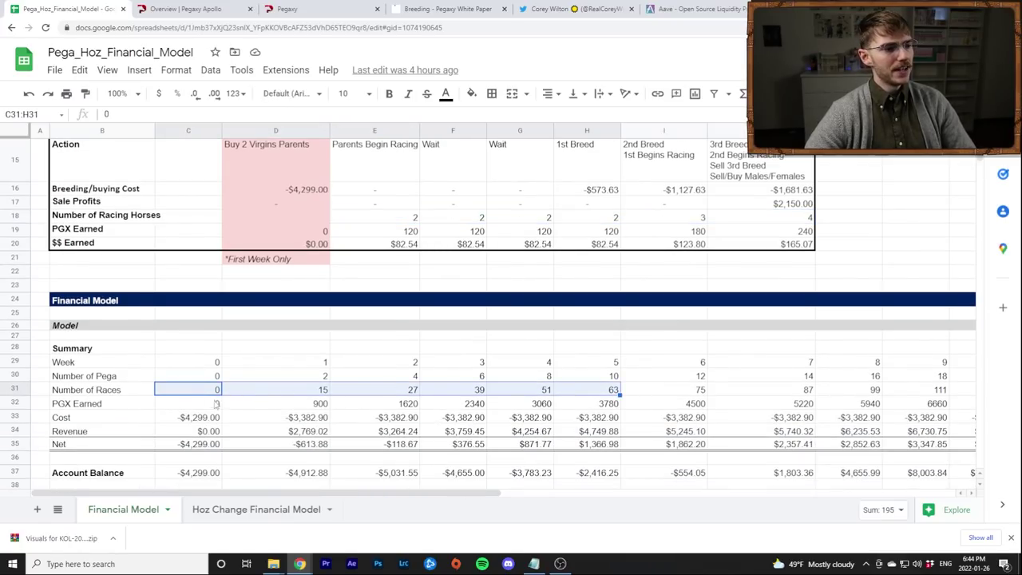
pyautogui.moveTo(215, 405); pyautogui.dragTo(472, 405)
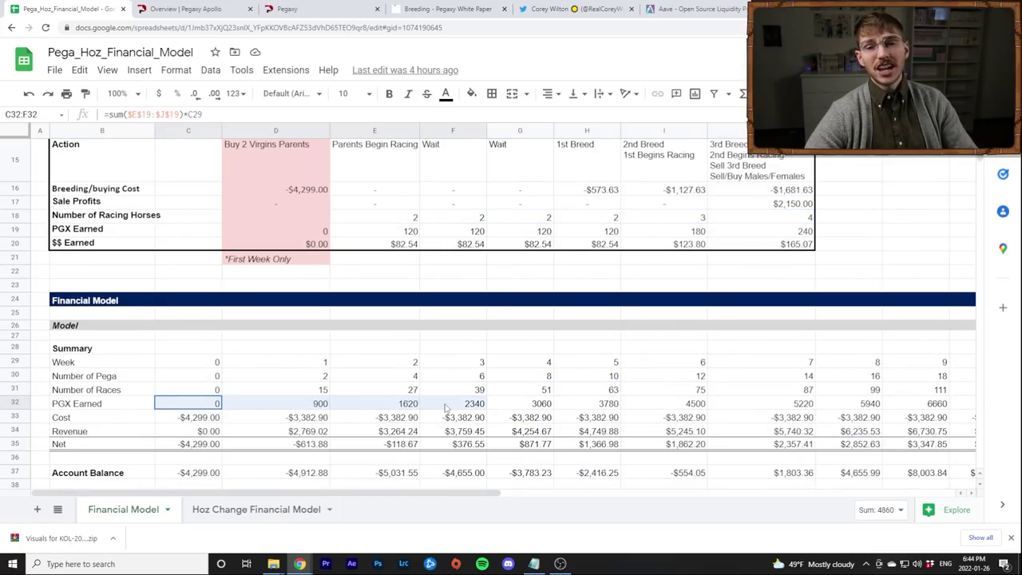
# Step: Open the Hoz Change Financial Model sheet, glance at the tweet about rebalancing the game, and return to the spreadsheet
pyautogui.click(231, 511)
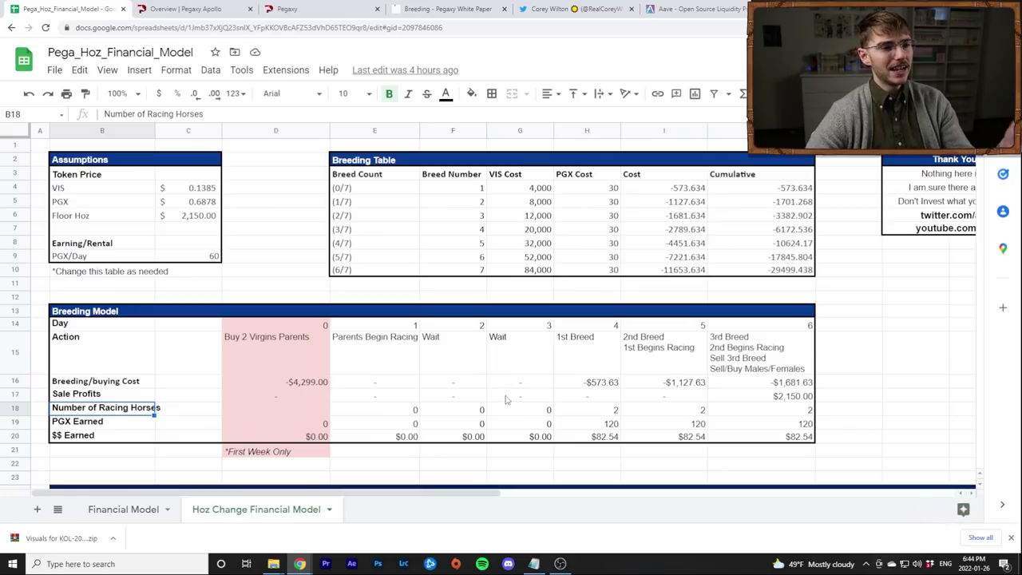
pyautogui.scroll(-1, 887, 390)
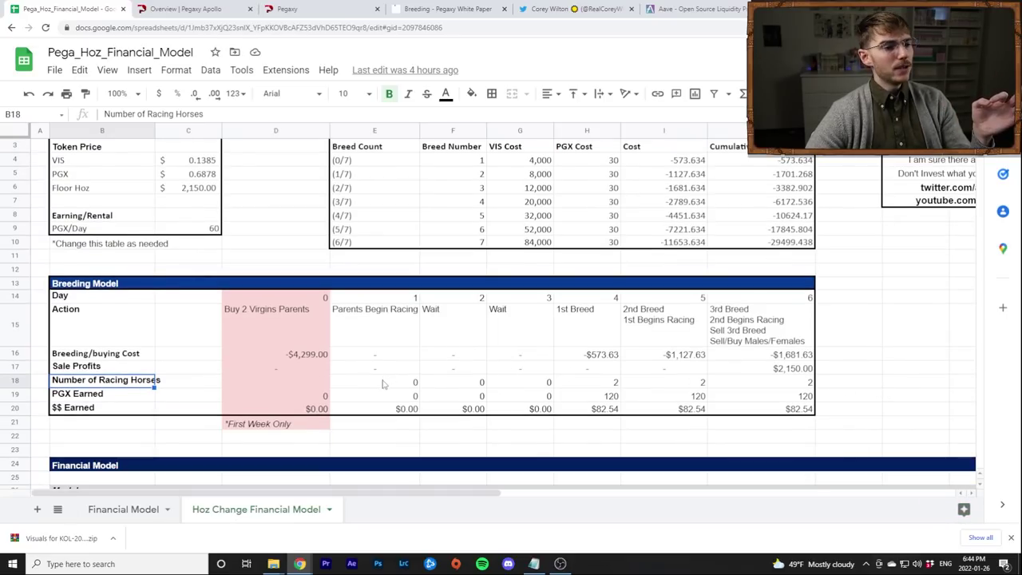
pyautogui.click(448, 9)
pyautogui.click(564, 7)
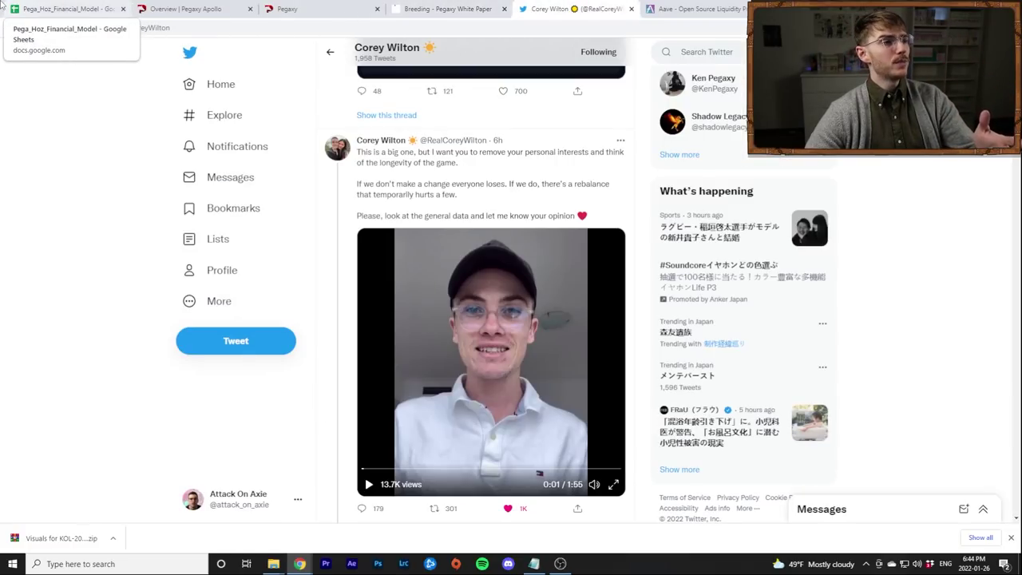
pyautogui.click(48, 9)
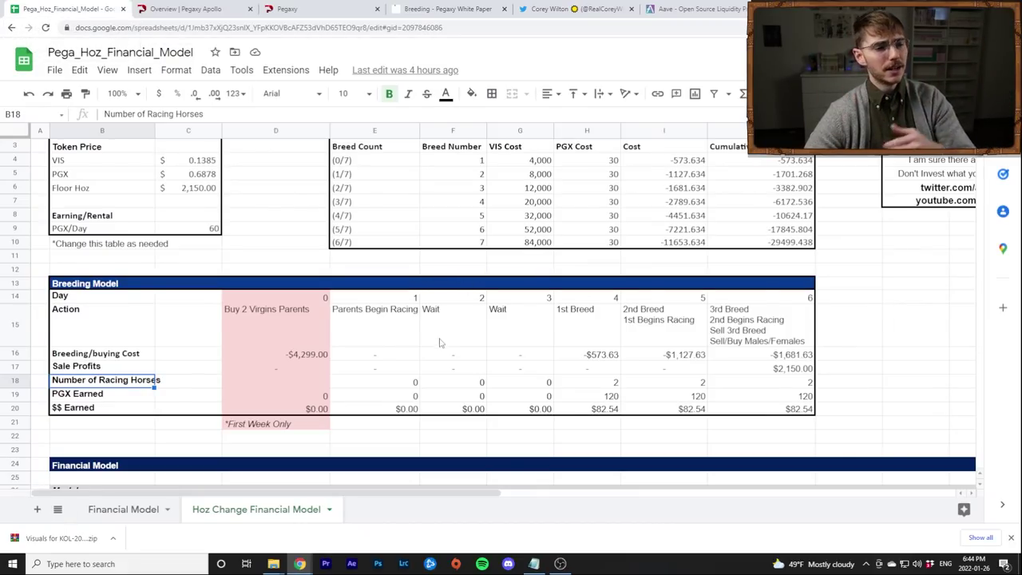
# Step: Check Number of Racing Horses for Days 1–6 and remove "1st Begins Racing" and "2nd Begins Racing" from the Day 5 and Day 6 actions
pyautogui.scroll(-1, 440, 343)
pyautogui.moveTo(403, 355); pyautogui.dragTo(811, 357)
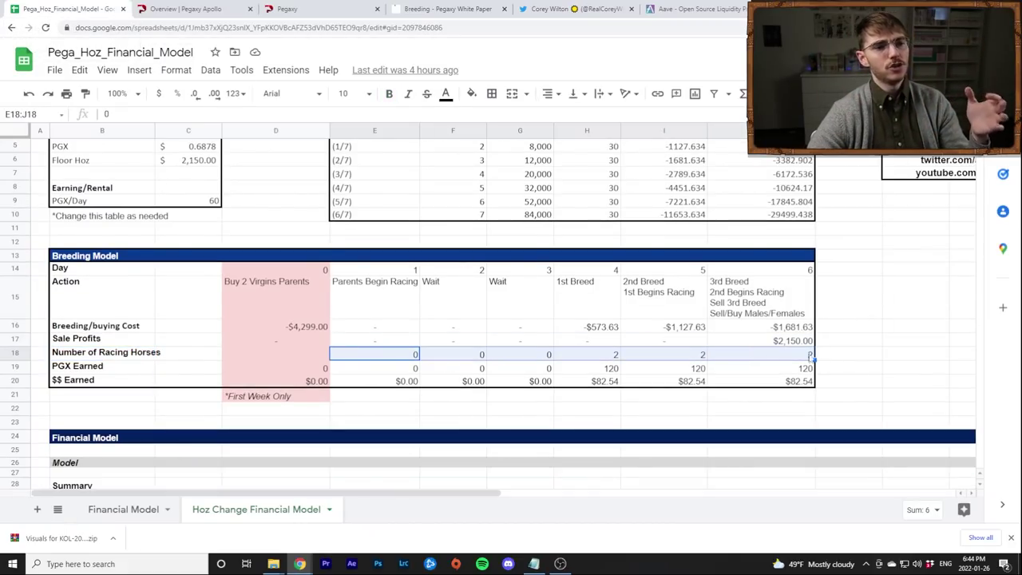
pyautogui.click(404, 308)
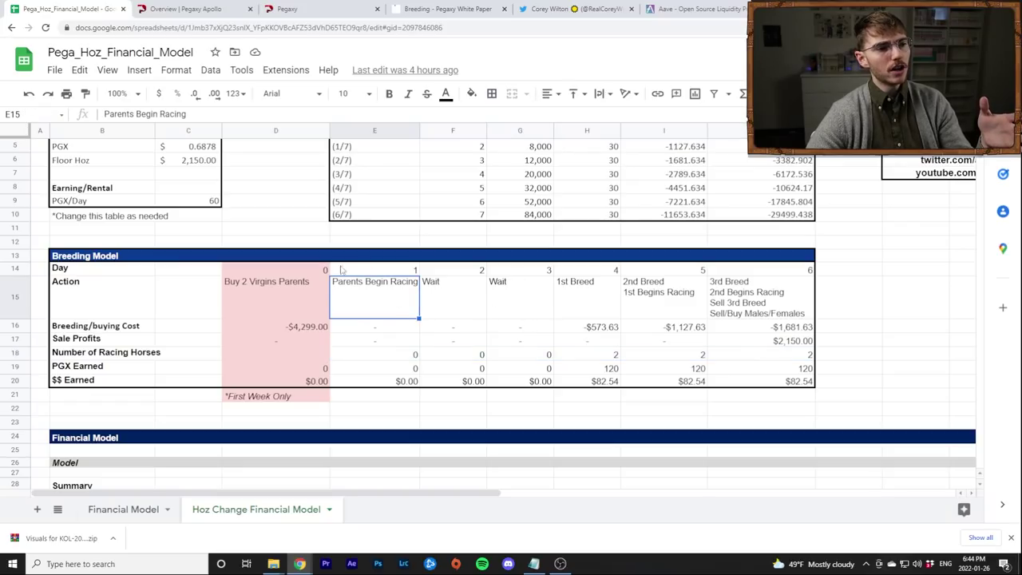
pyautogui.click(593, 306)
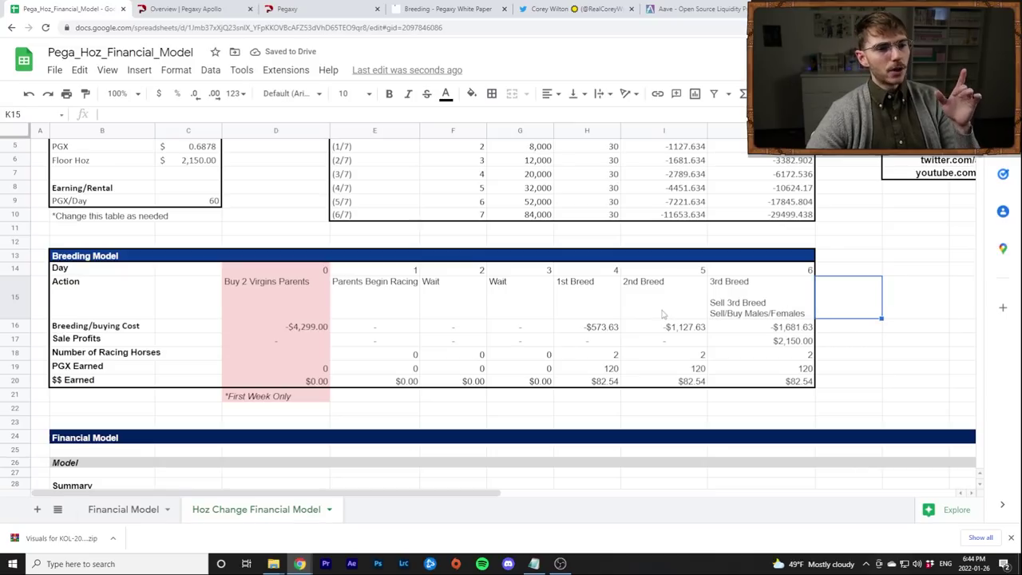
# Step: Inspect the Day 4, Day 5 and Day 6 breeding actions in the Hoz Change Breeding Model
pyautogui.click(681, 304)
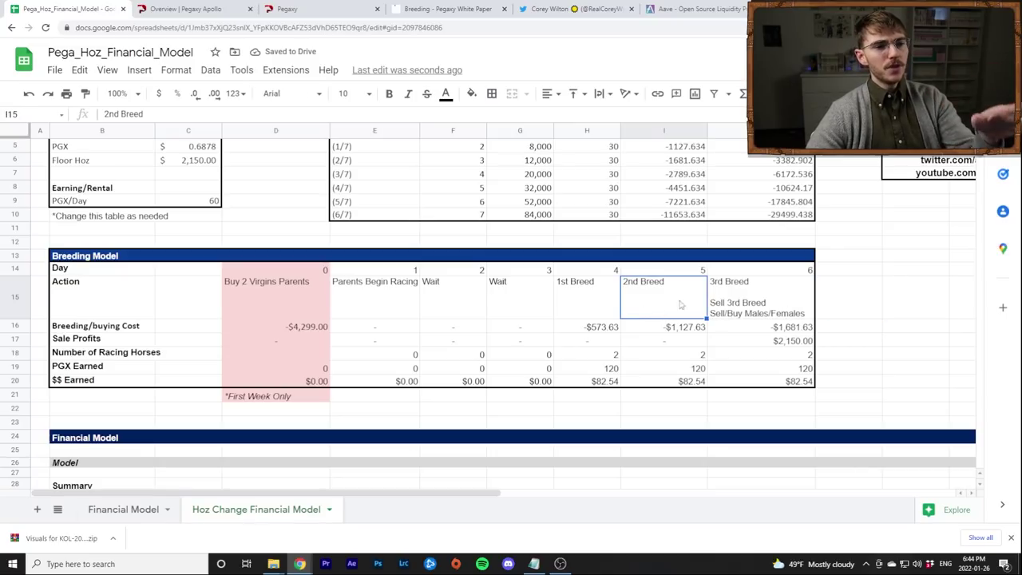
pyautogui.click(758, 306)
pyautogui.click(663, 303)
pyautogui.click(583, 304)
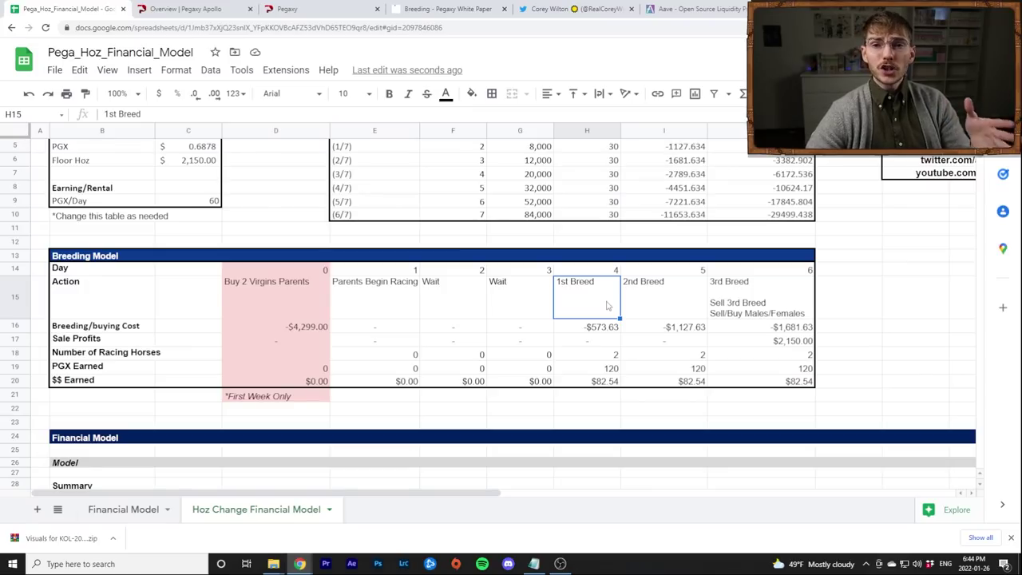
pyautogui.click(683, 312)
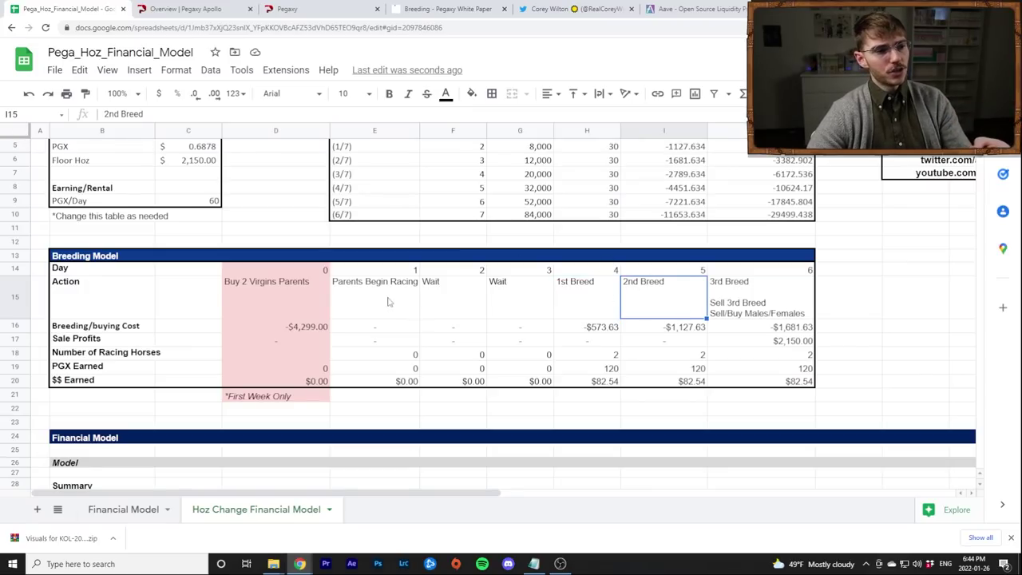
# Step: Compare the Parents Begin Racing and 1st Breed actions with the Number of Racing Horses row for Days 1–6
pyautogui.click(390, 302)
pyautogui.click(394, 343)
pyautogui.click(584, 358)
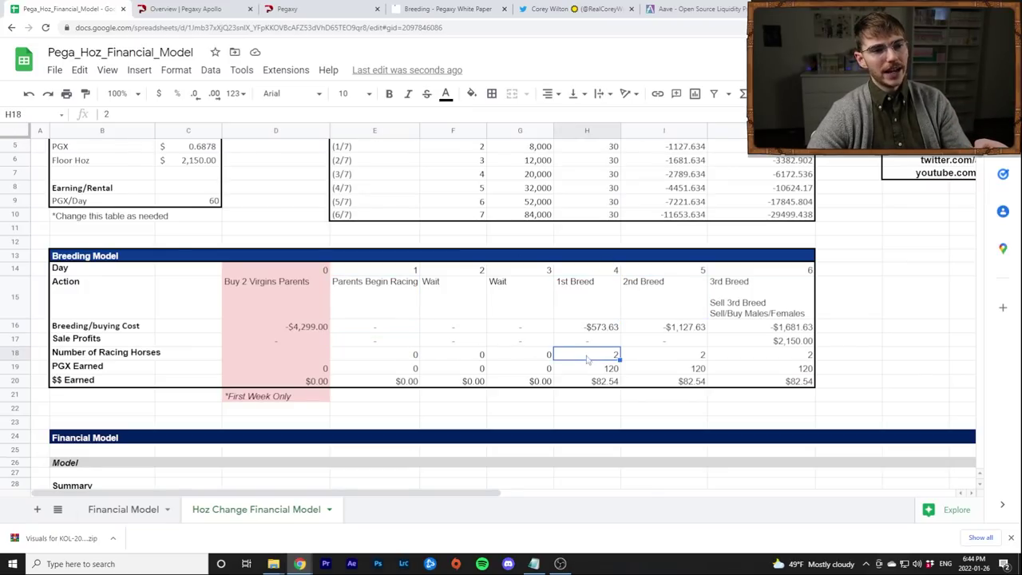
pyautogui.click(389, 296)
pyautogui.click(578, 301)
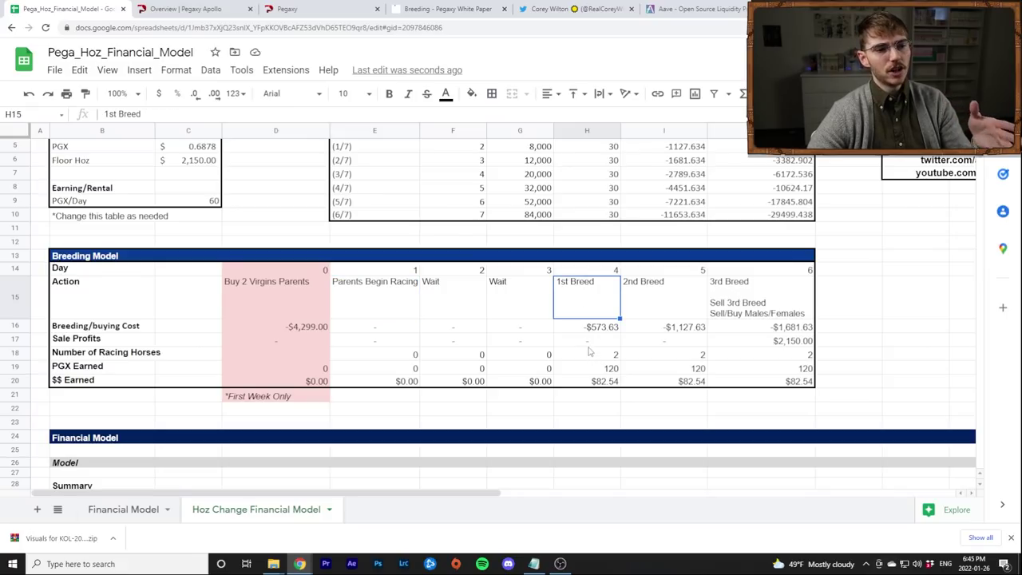
pyautogui.click(589, 351)
pyautogui.moveTo(367, 359); pyautogui.dragTo(743, 357)
# Step: Go back to the original Financial Model sheet and point out Week 7 in the summary
pyautogui.scroll(-5, 743, 357)
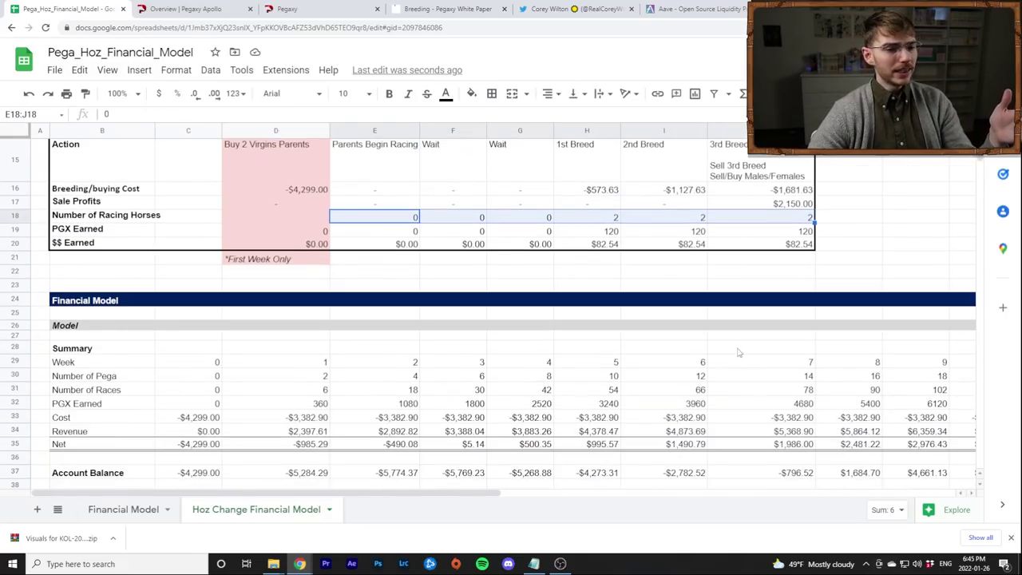
pyautogui.click(128, 510)
pyautogui.scroll(-2, 591, 416)
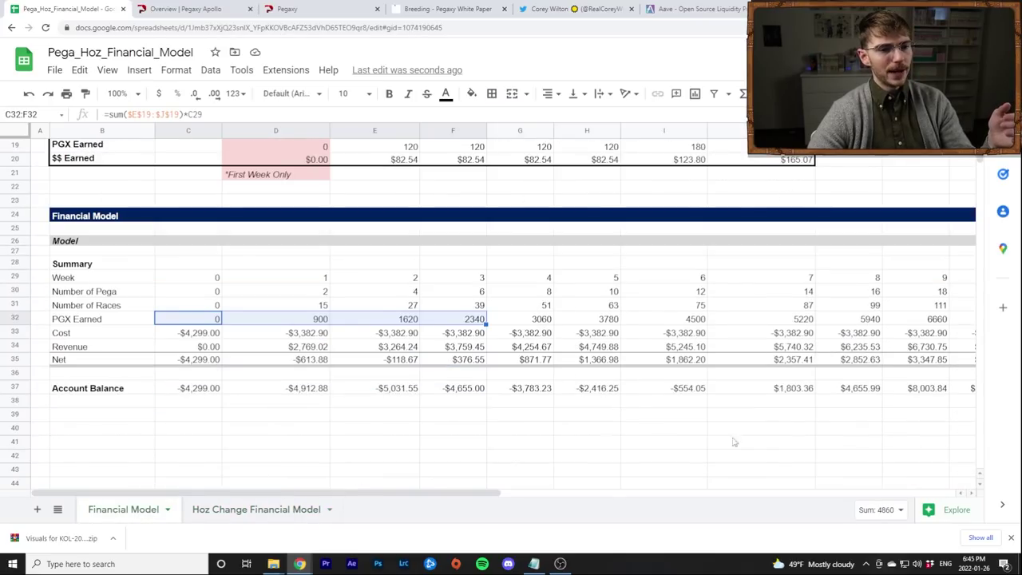
pyautogui.click(761, 449)
pyautogui.click(789, 281)
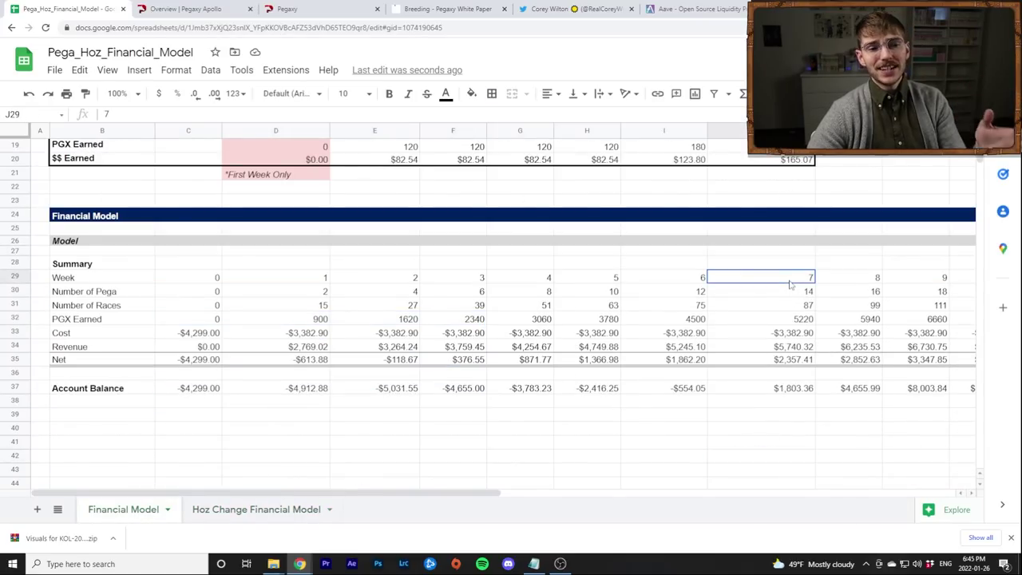
# Step: Follow the Week 8 column down to its Account Balance in the Hoz Change Financial Model summary
pyautogui.click(264, 511)
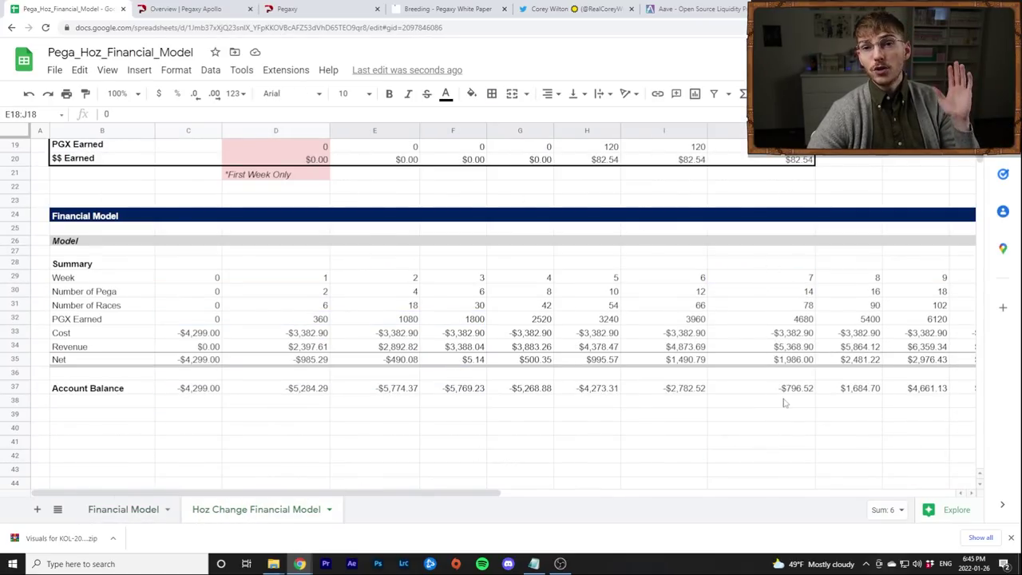
pyautogui.moveTo(874, 279); pyautogui.dragTo(871, 394)
pyautogui.click(878, 415)
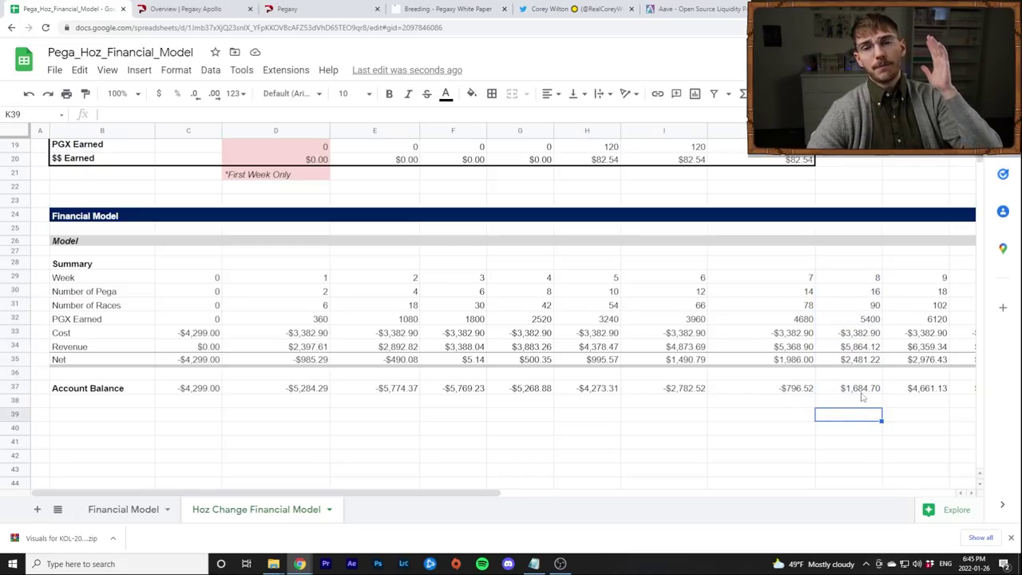
pyautogui.click(854, 434)
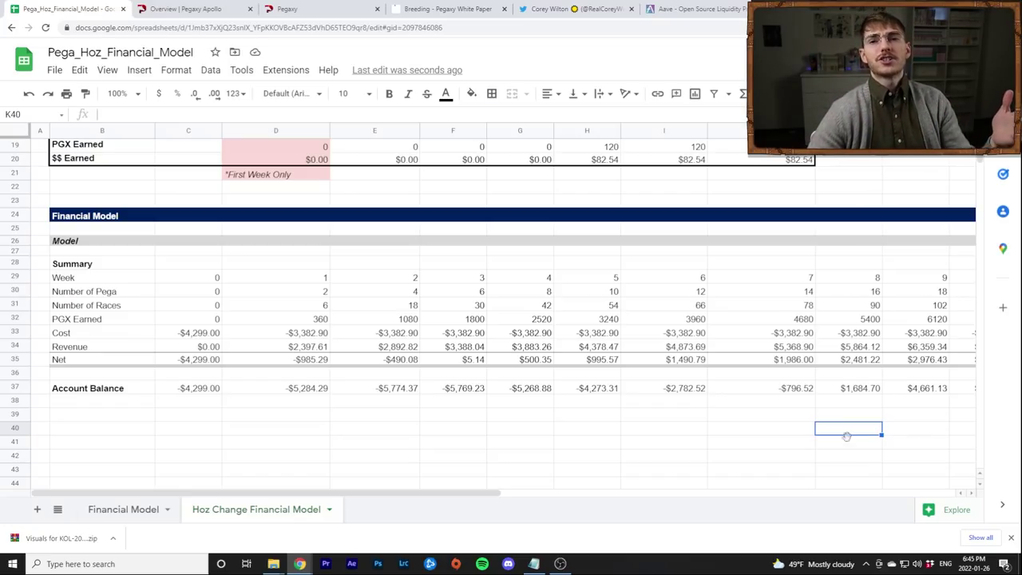
# Step: Revisit the rebalancing tweet on Twitter and return to the original Financial Model sheet
pyautogui.click(557, 9)
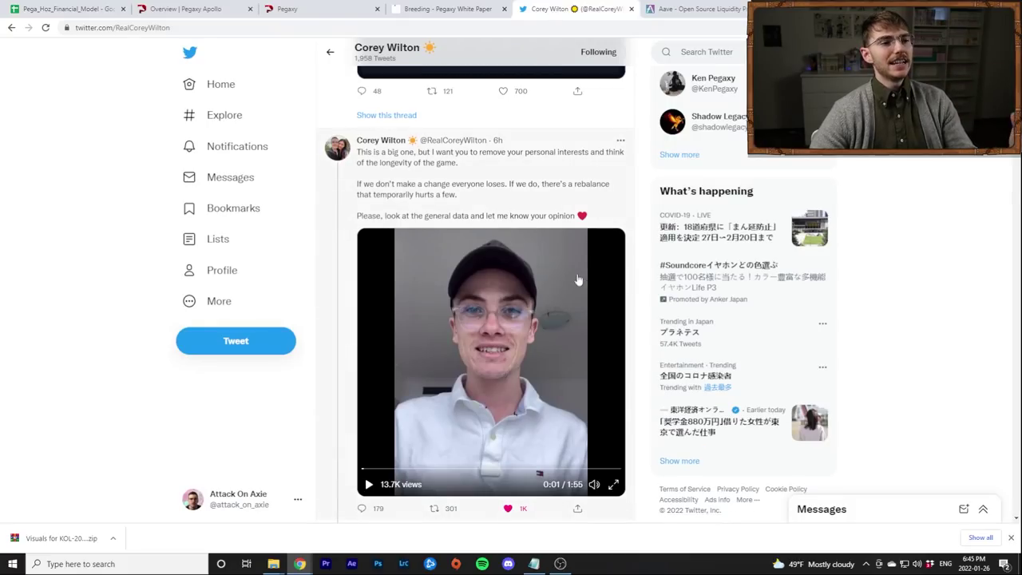
pyautogui.hotkey('ctrl', '1')
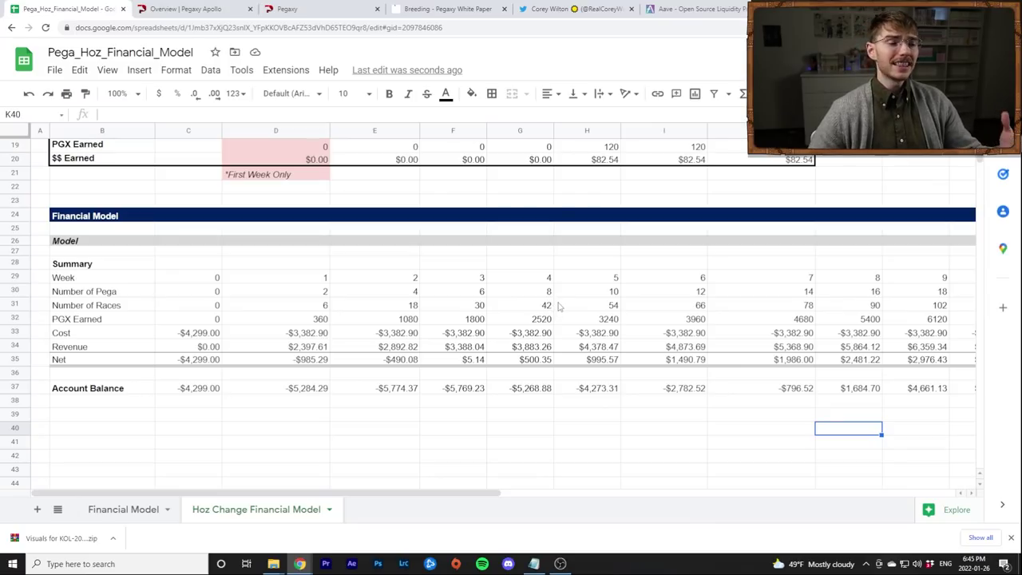
pyautogui.click(126, 506)
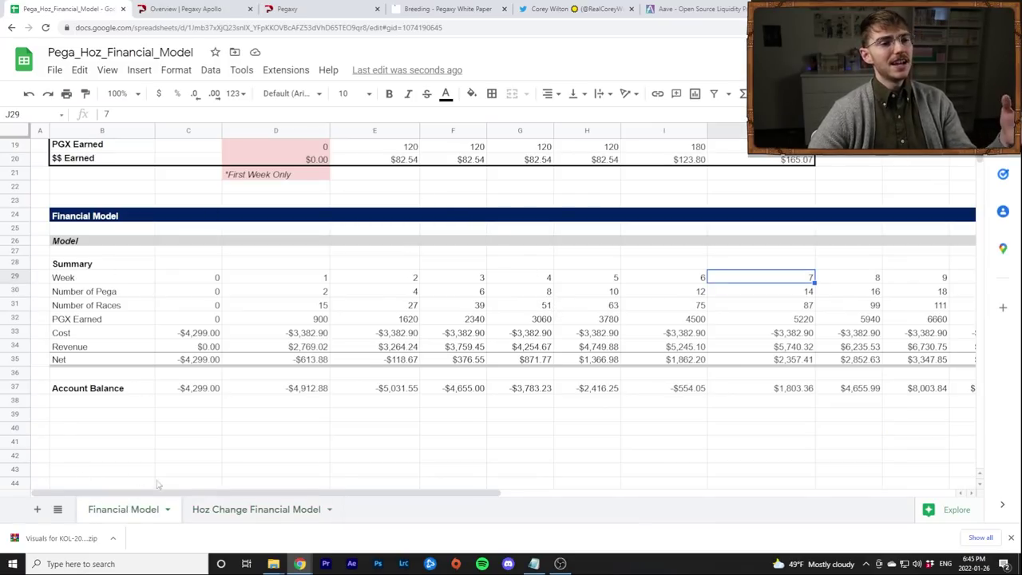
# Step: Glance at the Pegaxy renting page and return to the financial model spreadsheet
pyautogui.click(398, 6)
pyautogui.click(328, 11)
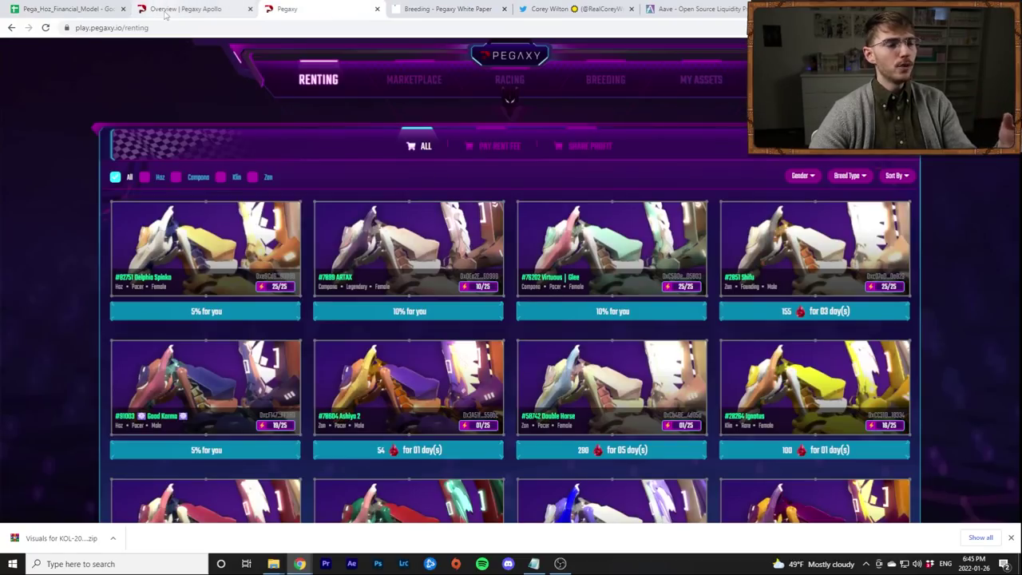
pyautogui.click(56, 9)
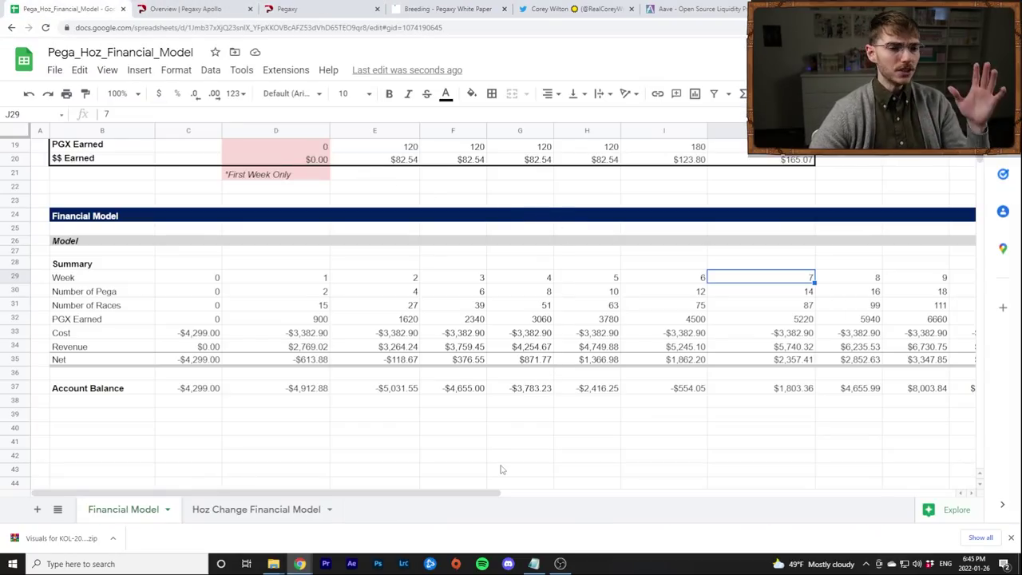
# Step: Review the original model's Assumptions, Breeding Table costs and Breeding Model actions
pyautogui.scroll(5, 543, 423)
pyautogui.scroll(-3, 586, 392)
pyautogui.scroll(4, 584, 386)
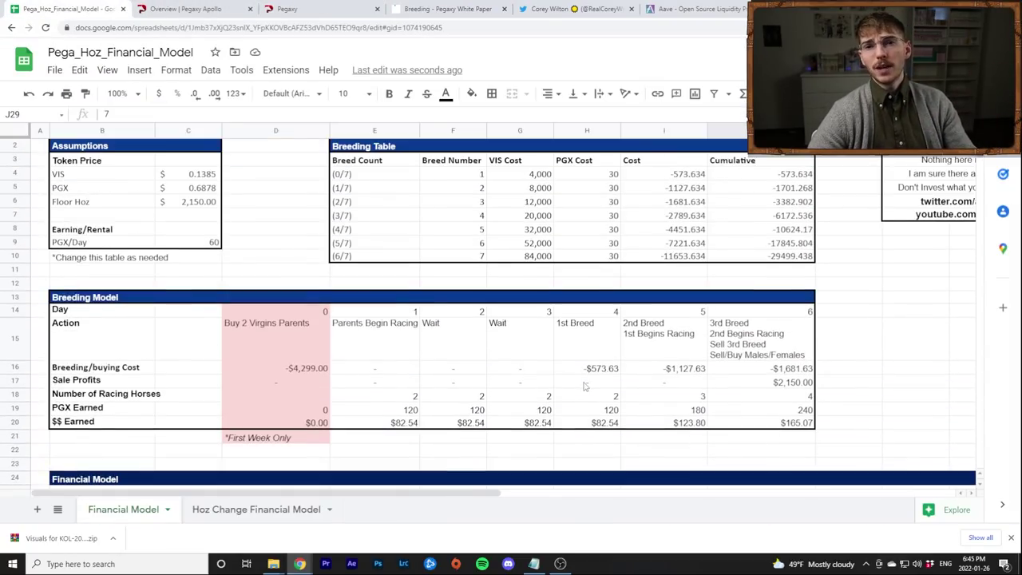
pyautogui.scroll(1, 586, 386)
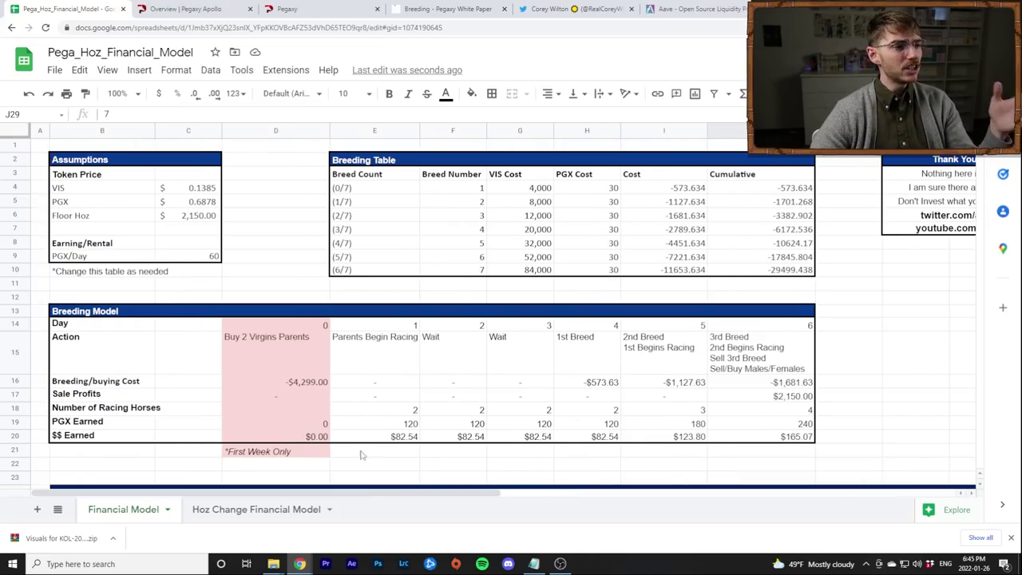
pyautogui.scroll(-3, 269, 304)
pyautogui.scroll(3, 275, 316)
pyautogui.click(569, 290)
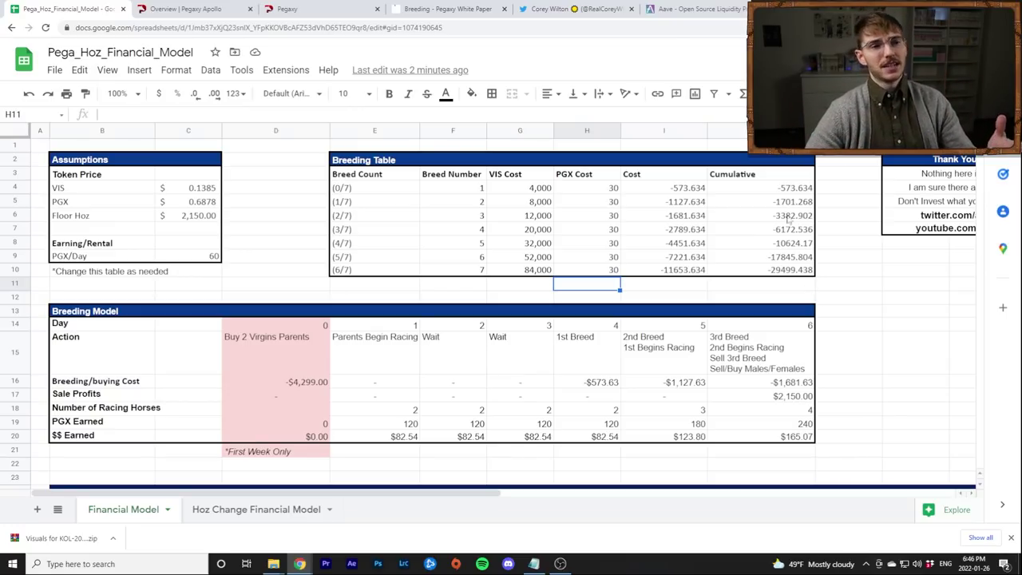
# Step: Switch to Aave and examine the deposit and borrow rates across its listed market assets
pyautogui.click(679, 11)
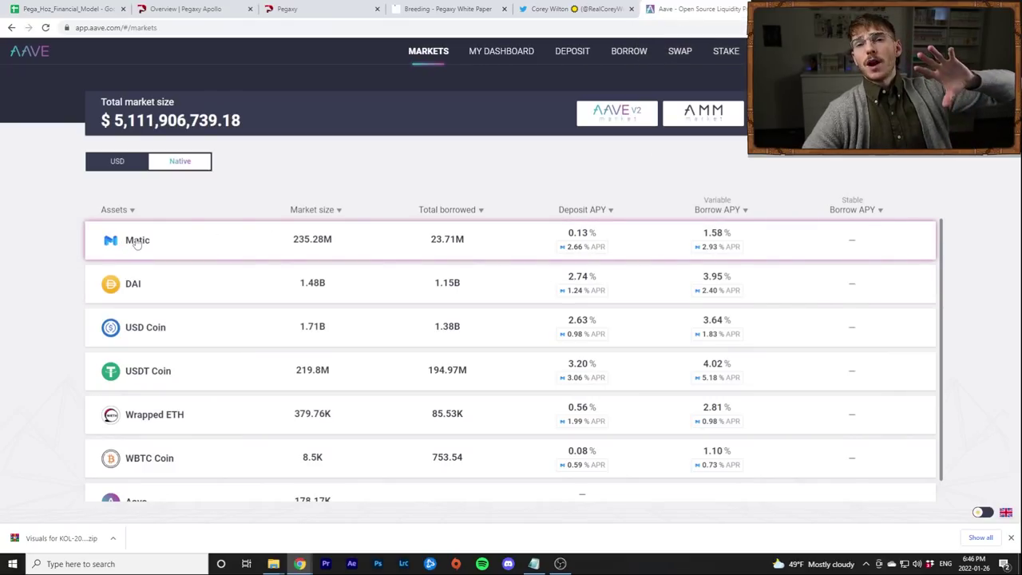
pyautogui.scroll(-1, 132, 239)
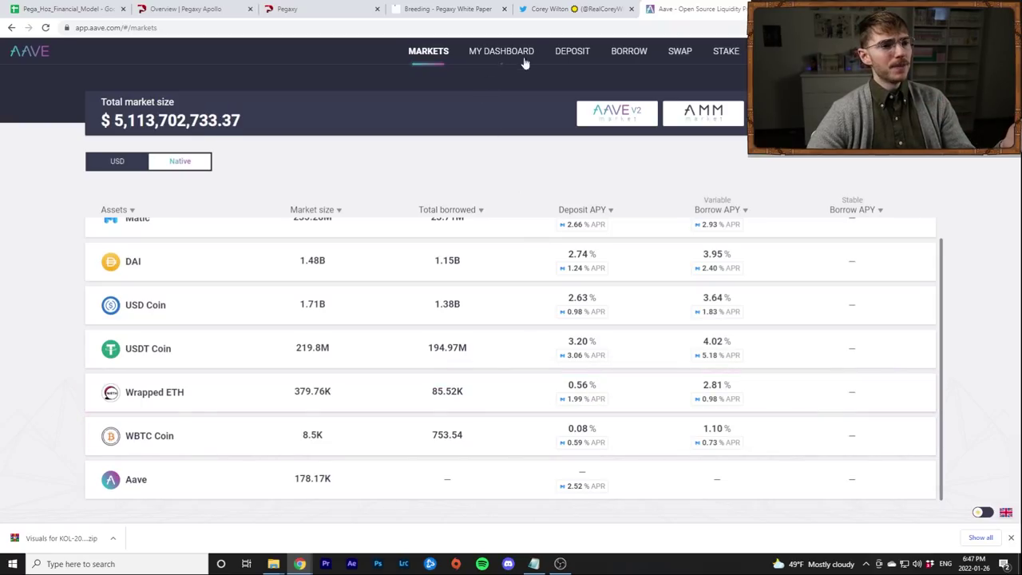
# Step: Examine Aave's variable borrowing rates, including USDT Coin, and view the one-year Ethereum price chart on CoinMarketCap
pyautogui.click(629, 50)
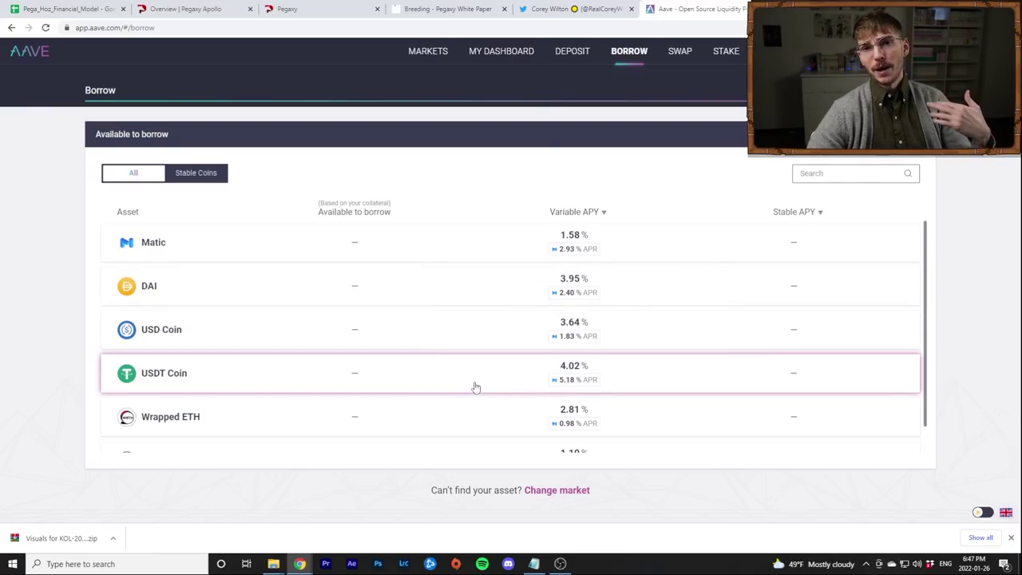
pyautogui.moveTo(569, 388)
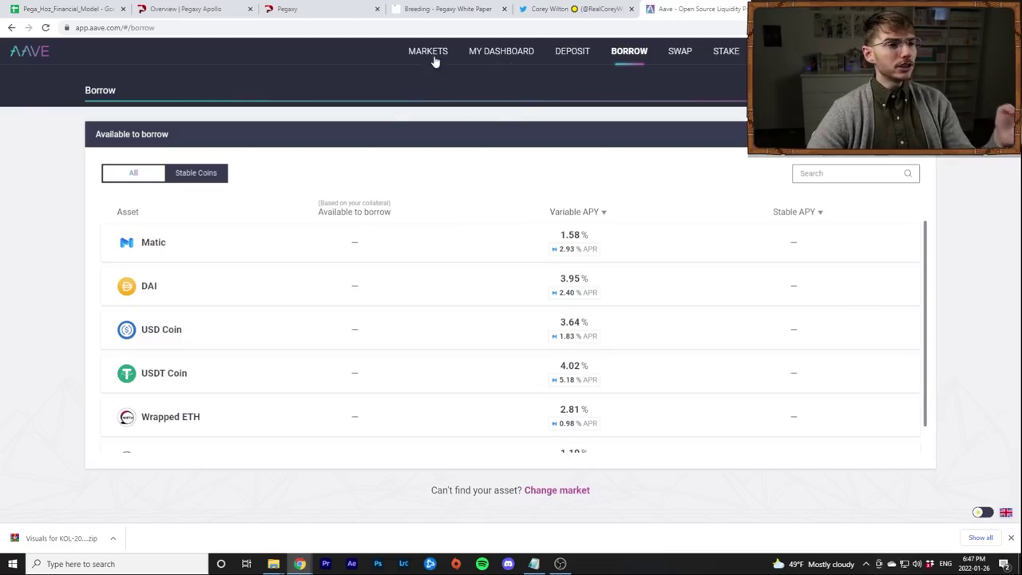
pyautogui.click(486, 51)
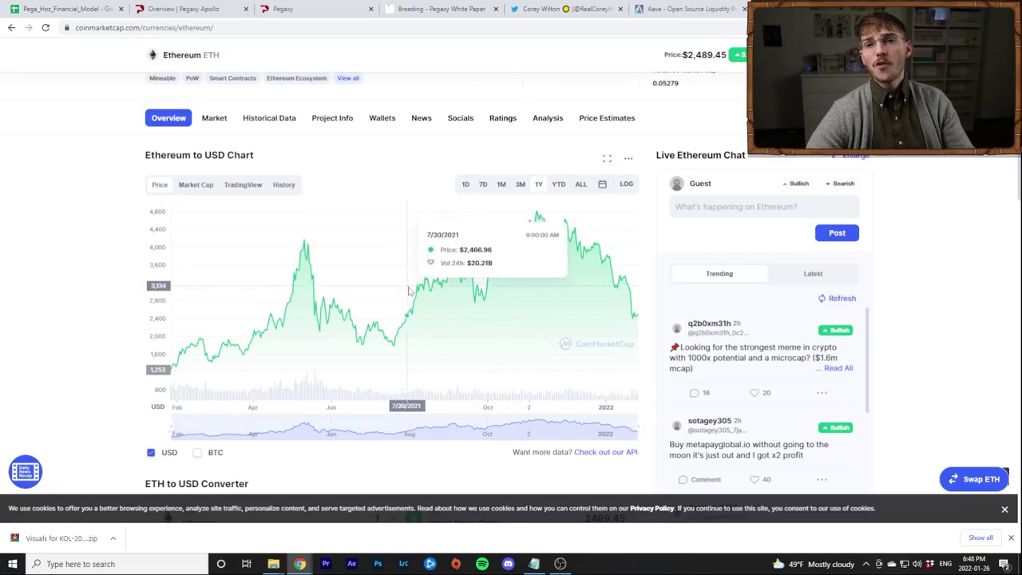
# Step: Switch to the Pegaxy Apollo overview and review the Pega floor prices, including the Hoz listing
pyautogui.click(172, 9)
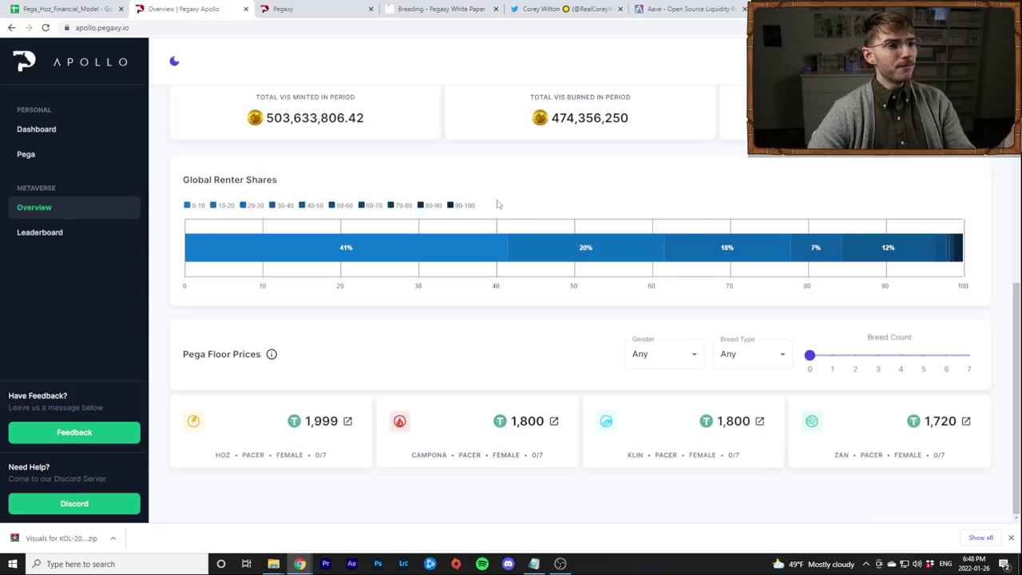
pyautogui.scroll(3, 497, 205)
pyautogui.scroll(-3, 684, 240)
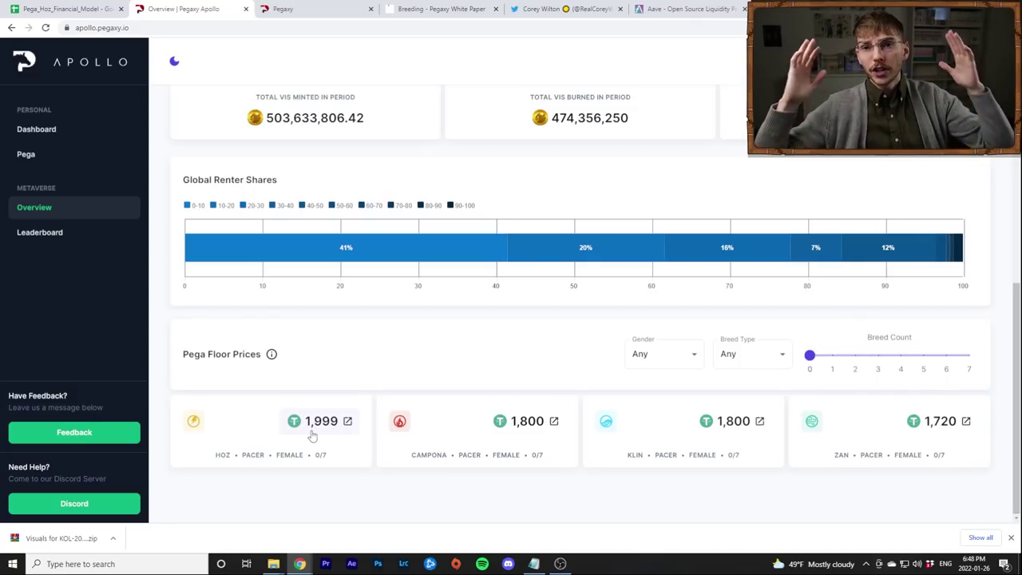
# Step: Switch to Aave, look over the dashboard's market choices and open the list of assets available to borrow
pyautogui.click(679, 9)
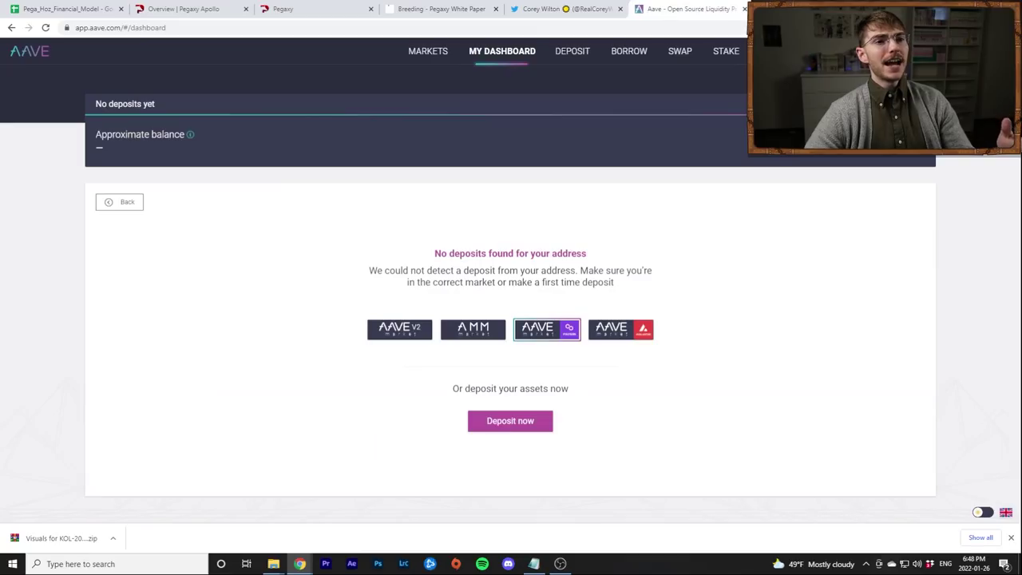
pyautogui.click(799, 9)
pyautogui.click(662, 10)
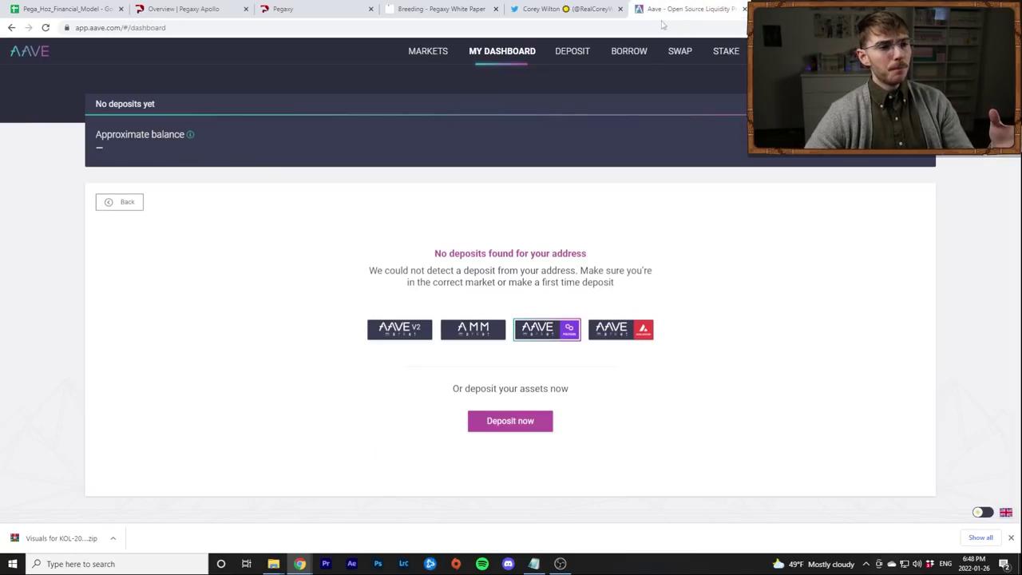
pyautogui.click(569, 56)
pyautogui.click(519, 53)
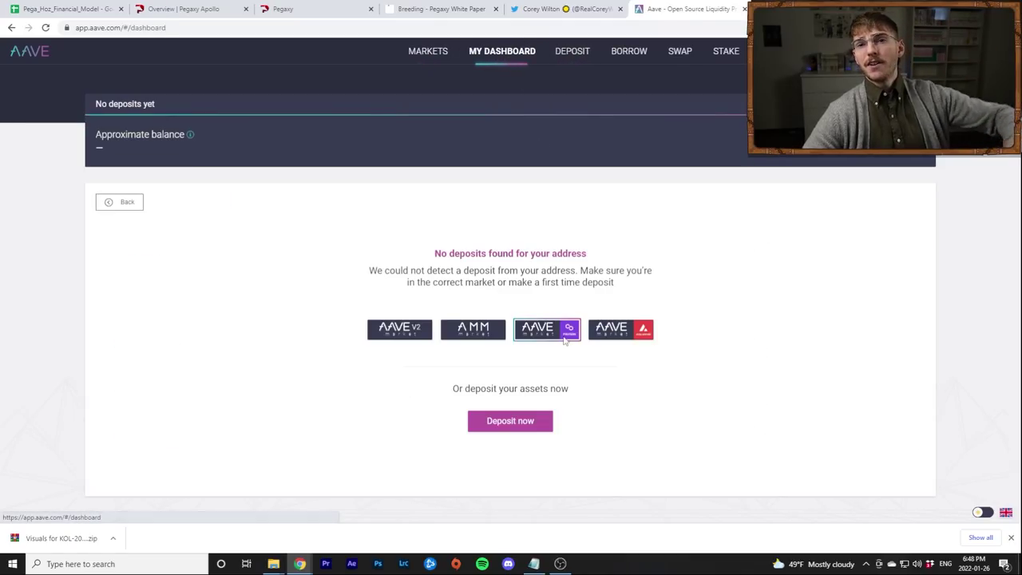
pyautogui.click(631, 52)
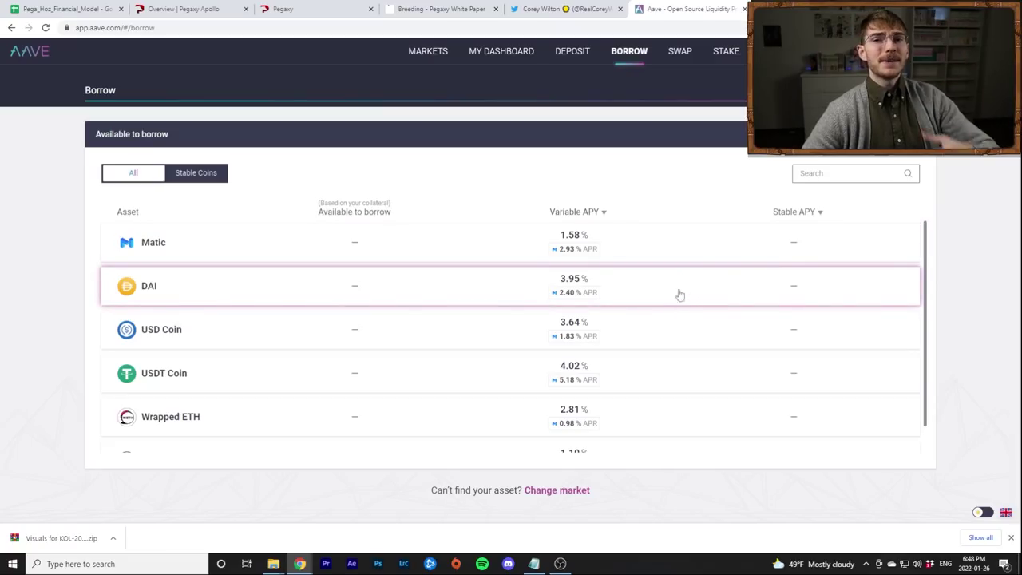
# Step: Revisit the Apollo floor prices and CoinMarketCap's one-year Ethereum chart, and return to Aave's borrow rates
pyautogui.click(176, 11)
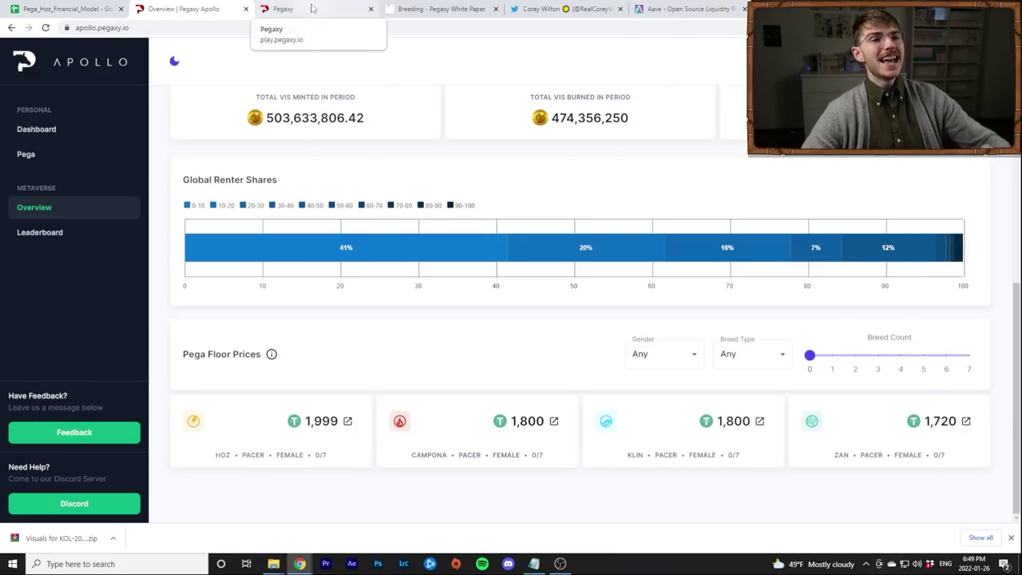
pyautogui.click(779, 8)
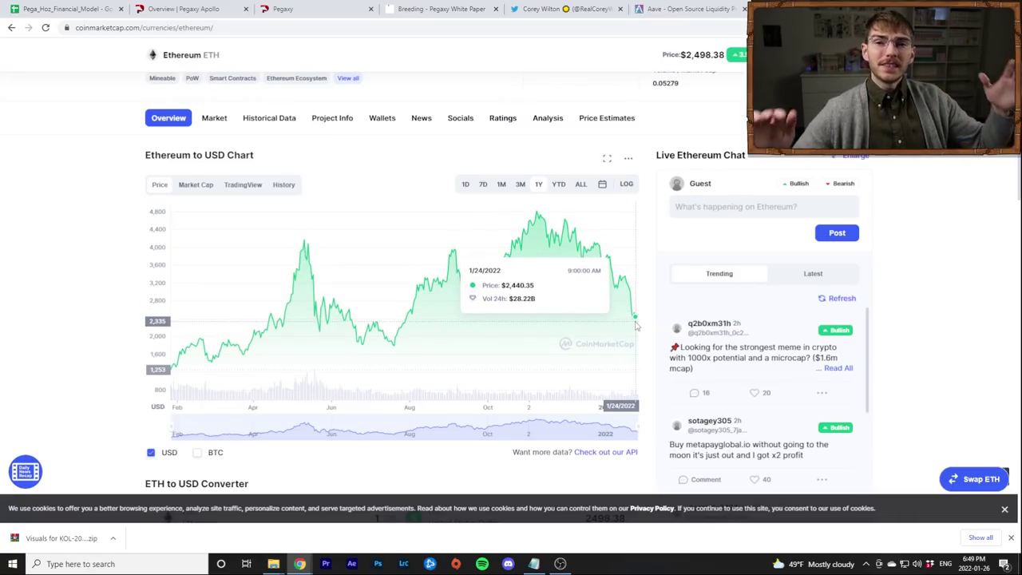
pyautogui.click(706, 11)
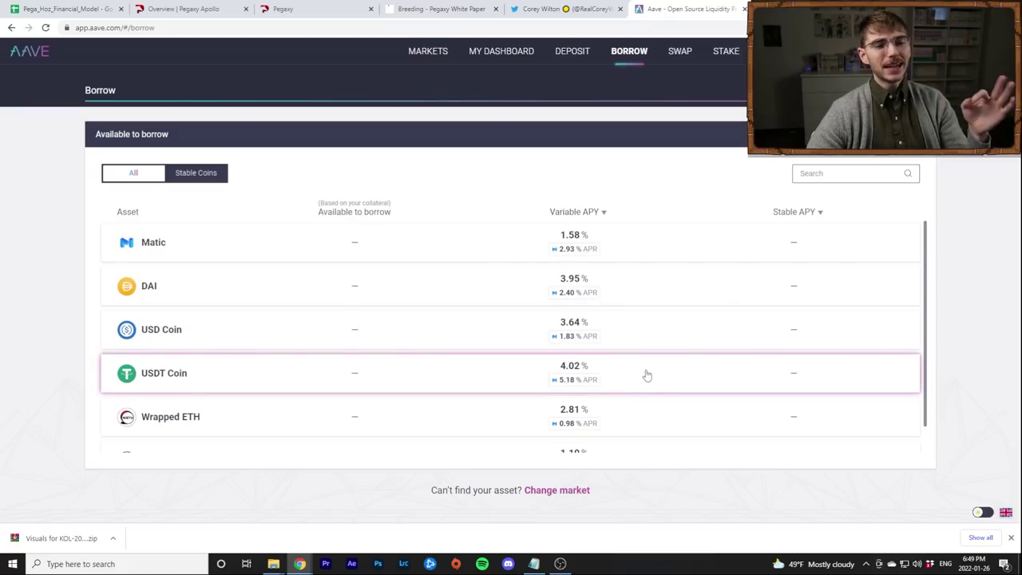
# Step: Open the Wrapped ETH deposit details in Aave and examine the maximum LTV and liquidation threshold
pyautogui.click(571, 54)
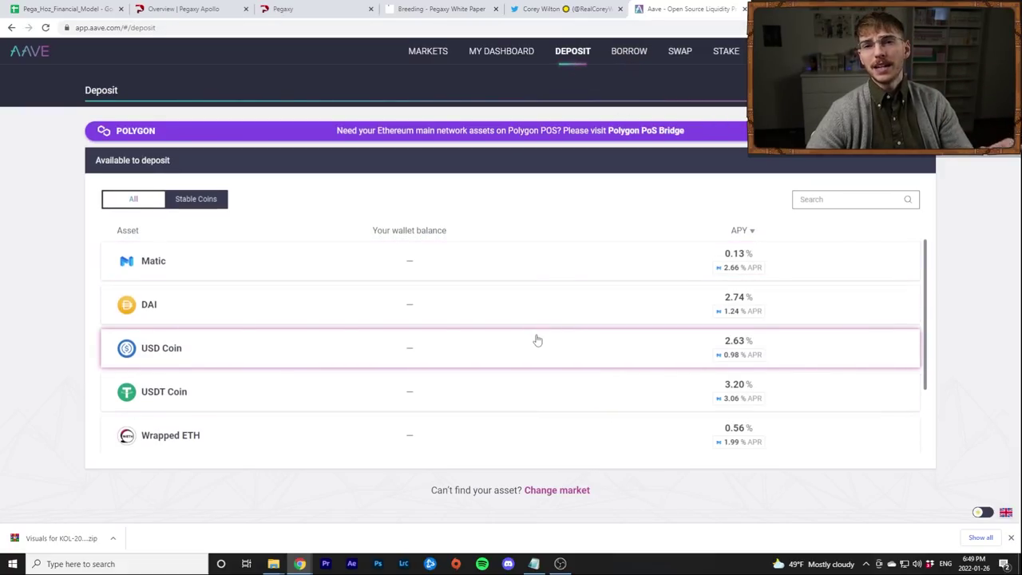
pyautogui.click(591, 433)
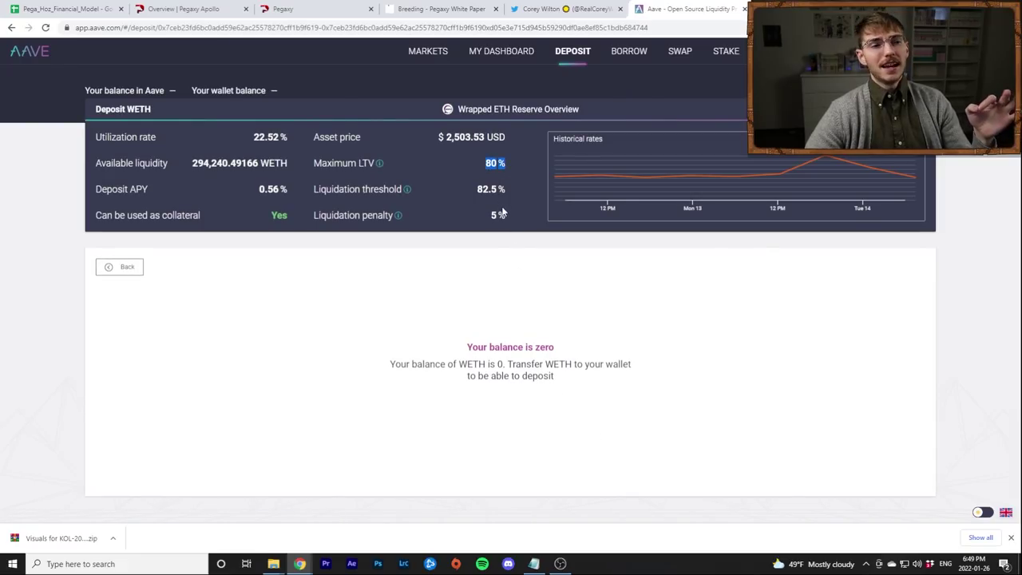
pyautogui.moveTo(506, 189); pyautogui.dragTo(478, 189)
pyautogui.click(472, 163)
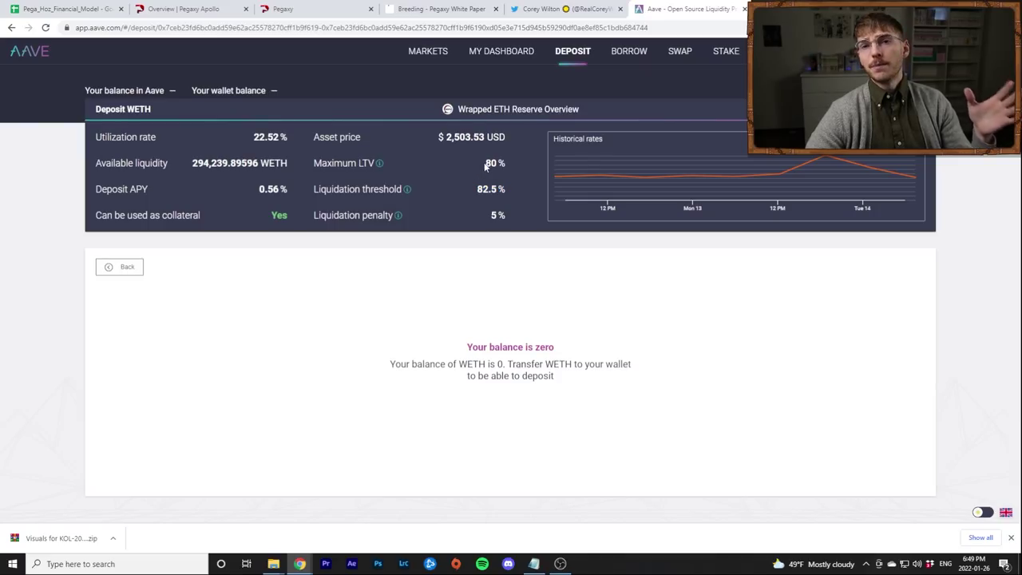
# Step: View the Aave dashboard and borrow list, checking the Ethereum price chart on CoinMarketCap in between
pyautogui.click(502, 51)
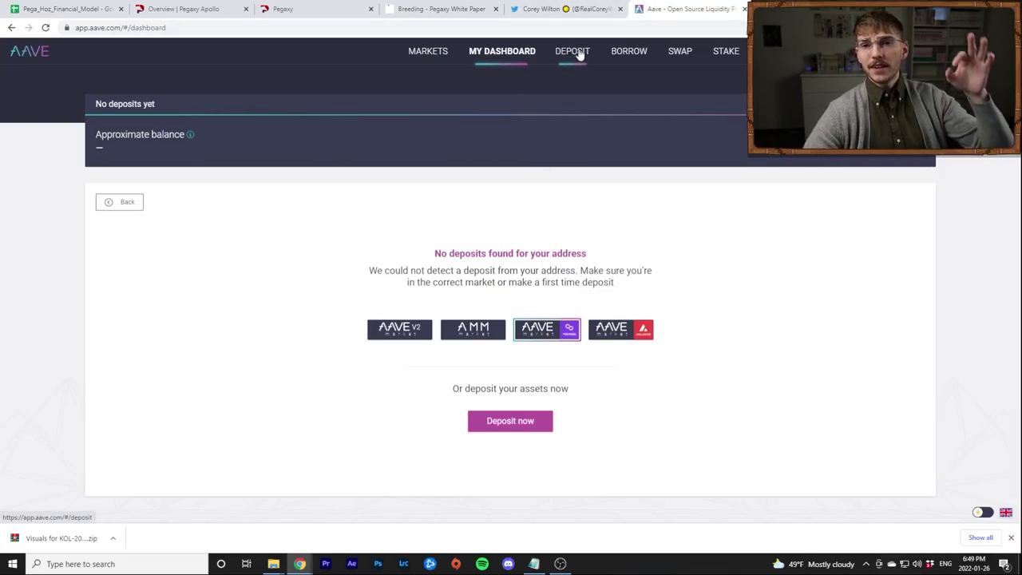
pyautogui.click(616, 51)
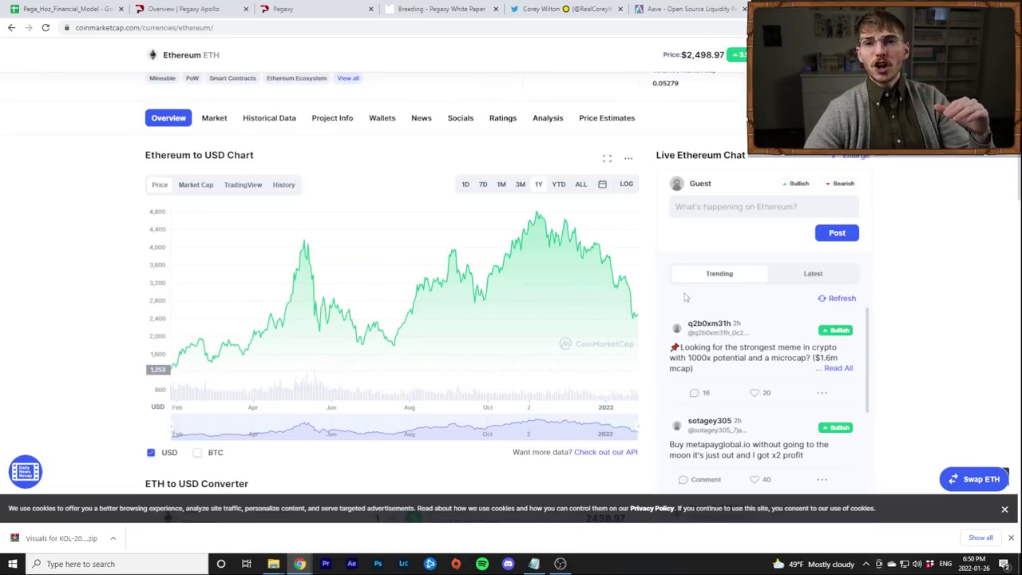
pyautogui.click(667, 11)
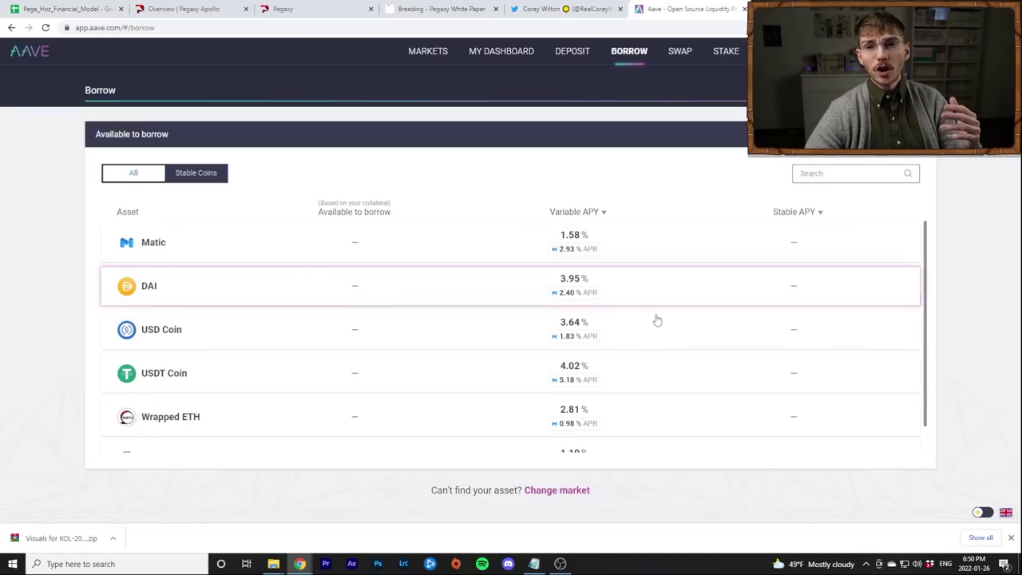